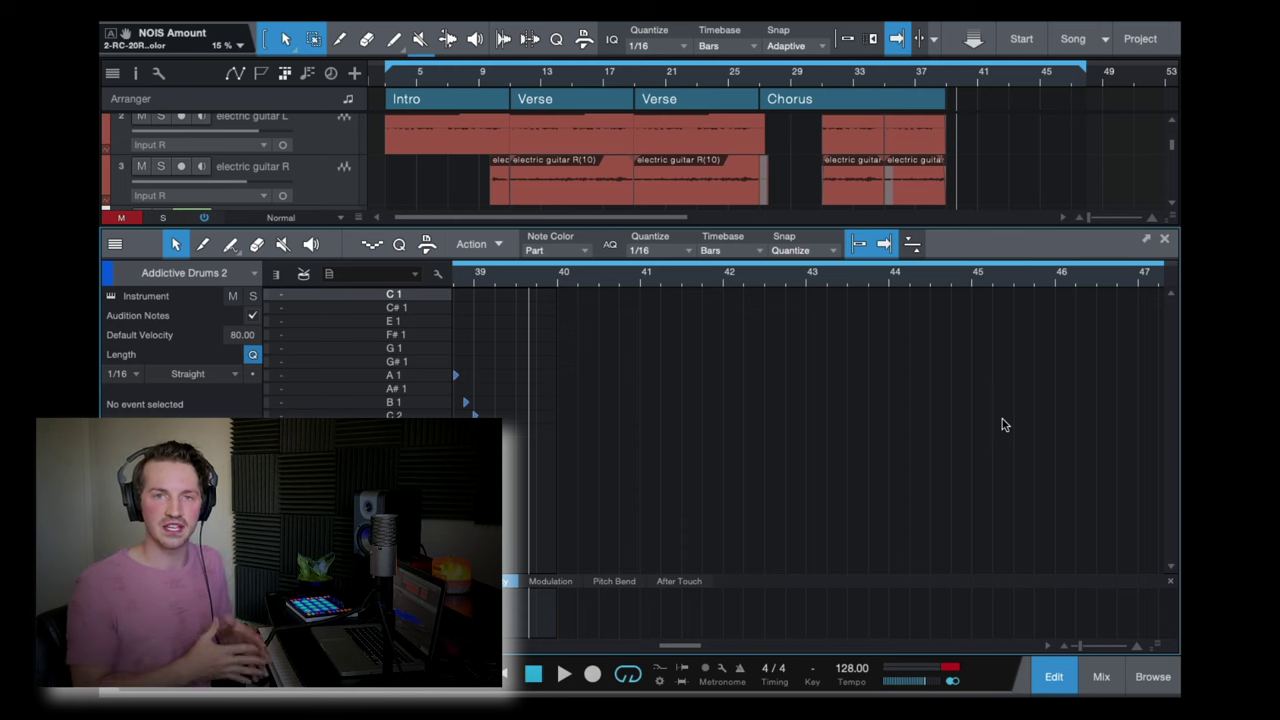
Step: Play the chorus drum pattern from bar 35 and again from about bar 30, with more of the pattern in view
key(w)
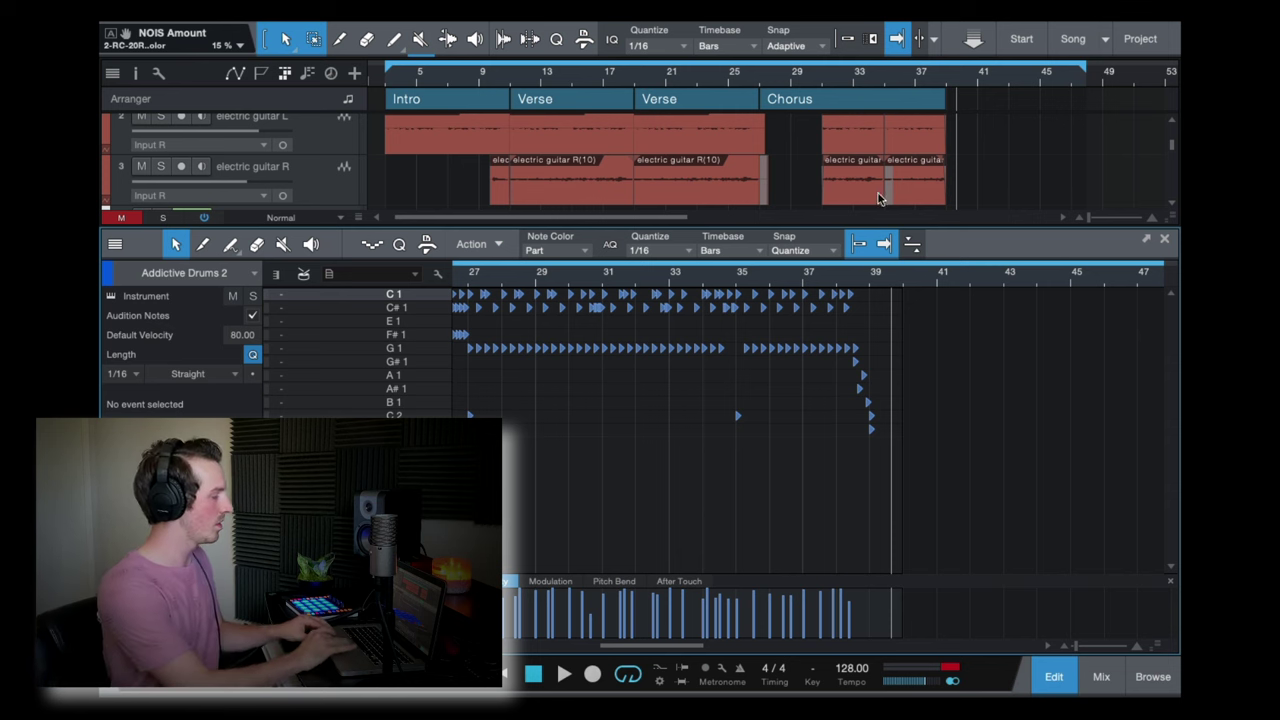
click(738, 273)
key(space)
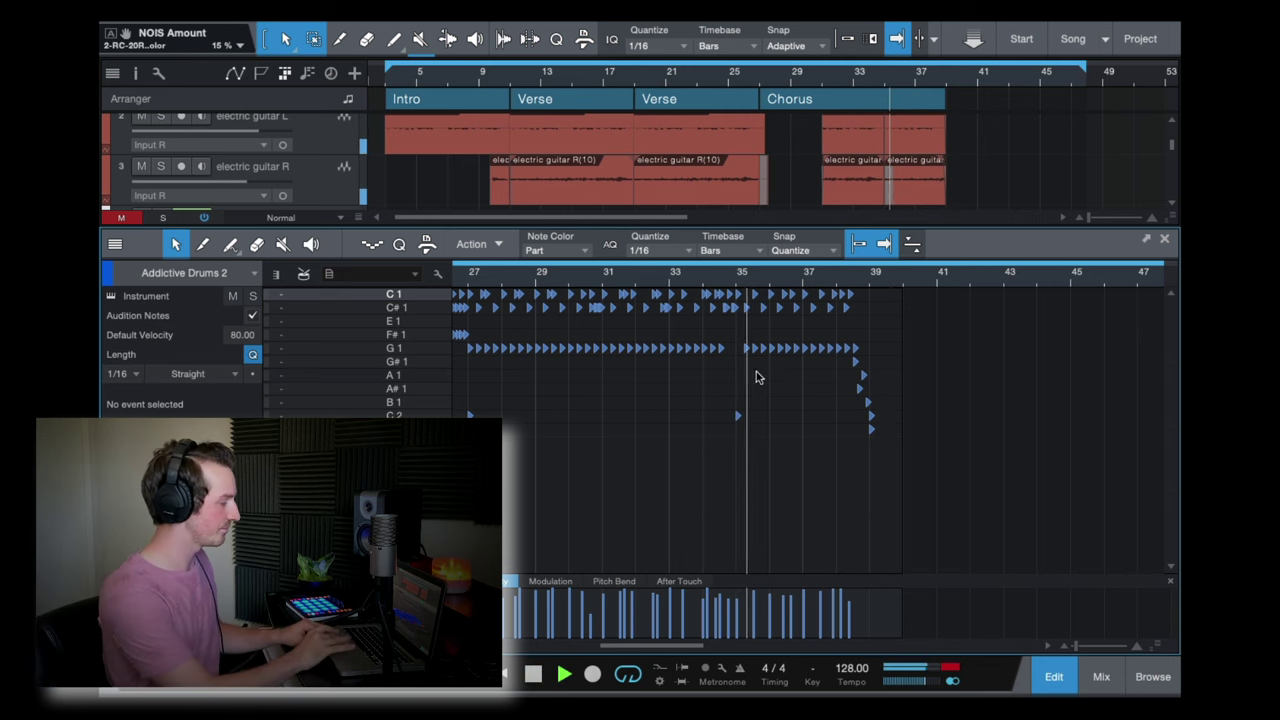
click(566, 273)
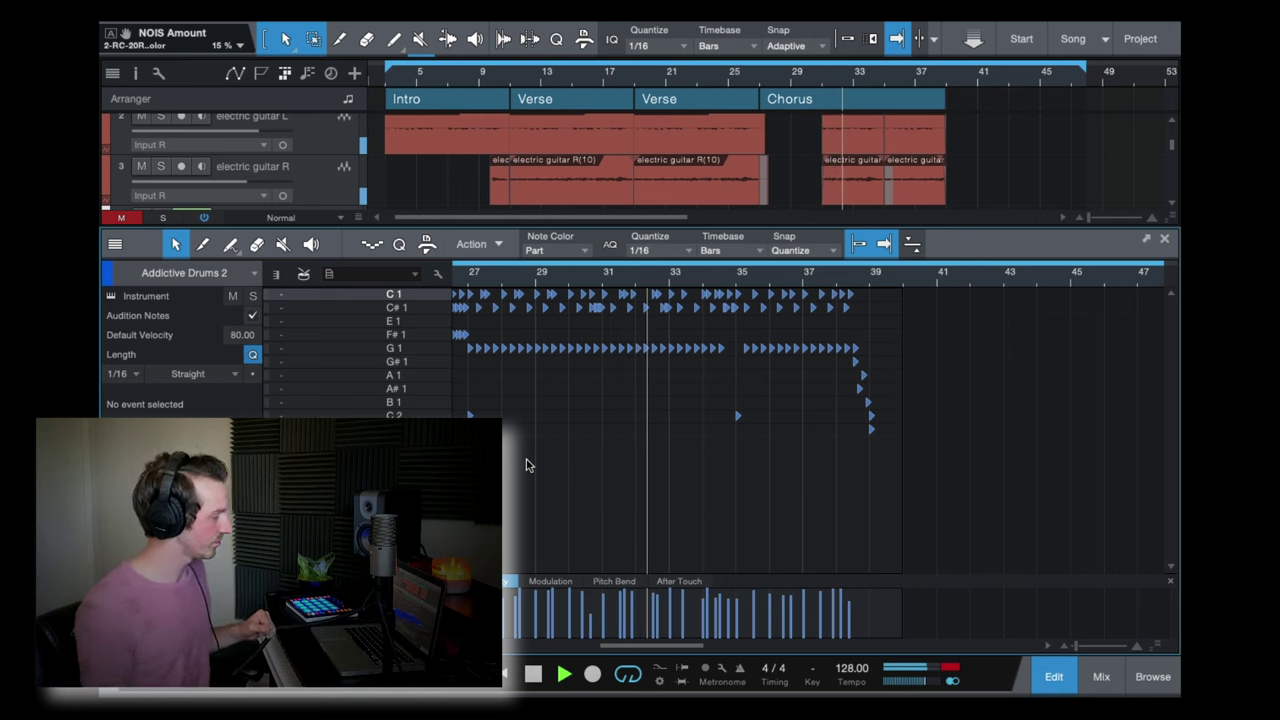
key(space)
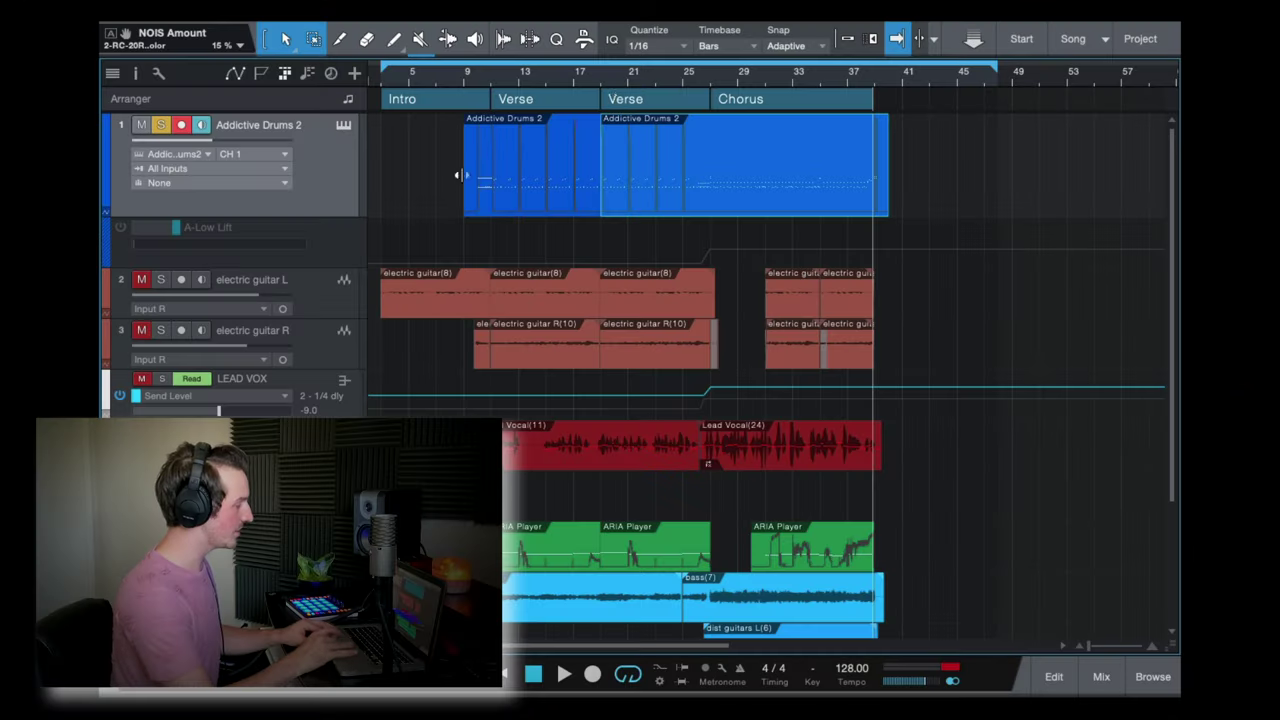
Step: Place the playhead at the start of the second verse, show the mixer and listen to the soloed drums
click(600, 78)
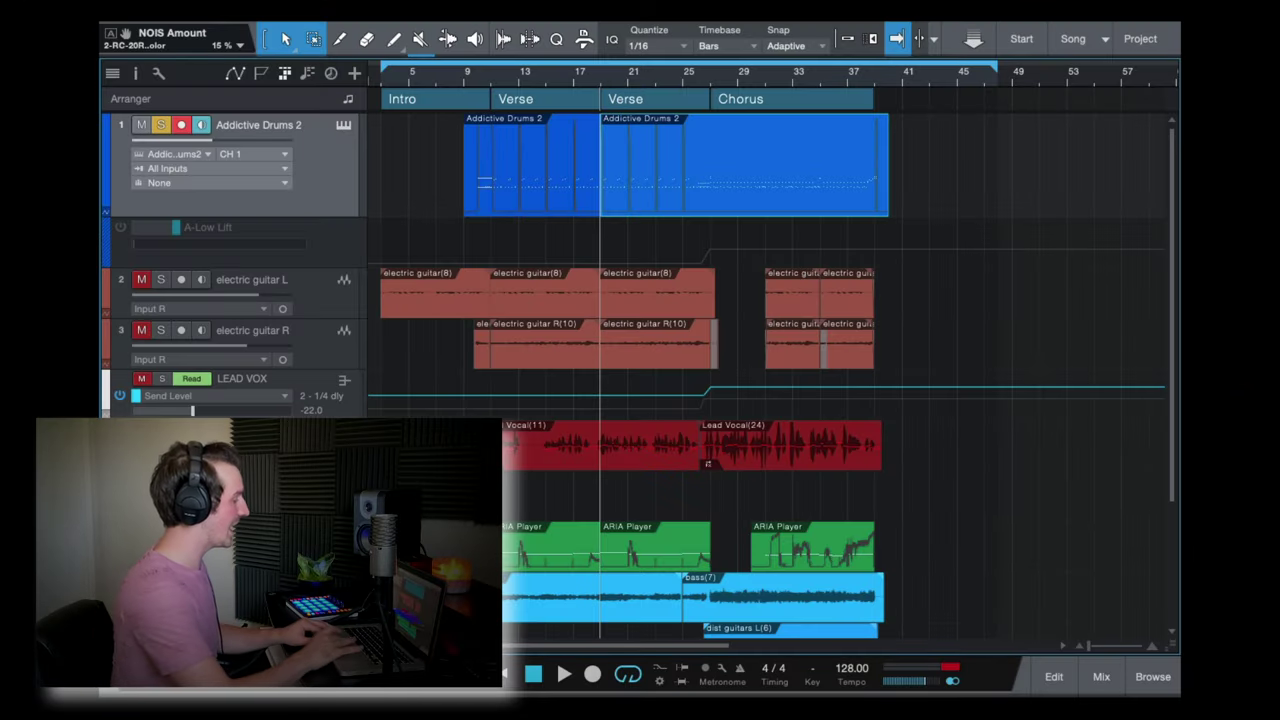
key(F3)
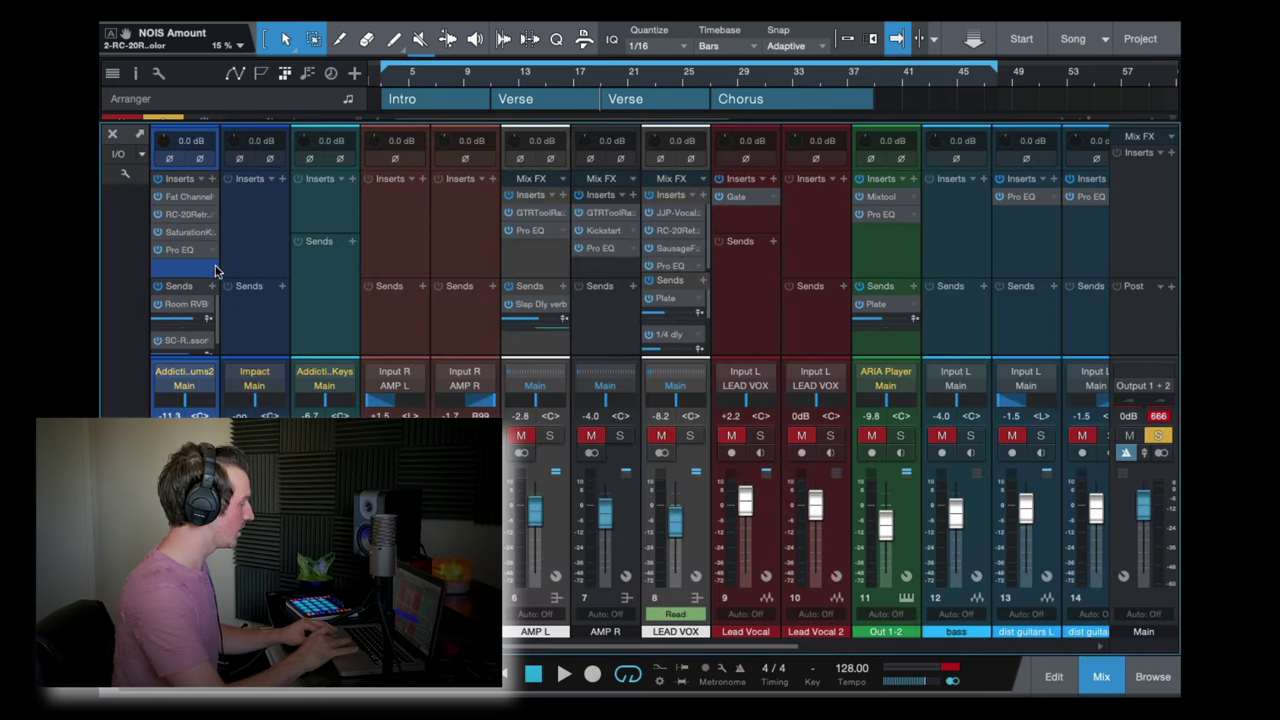
key(space)
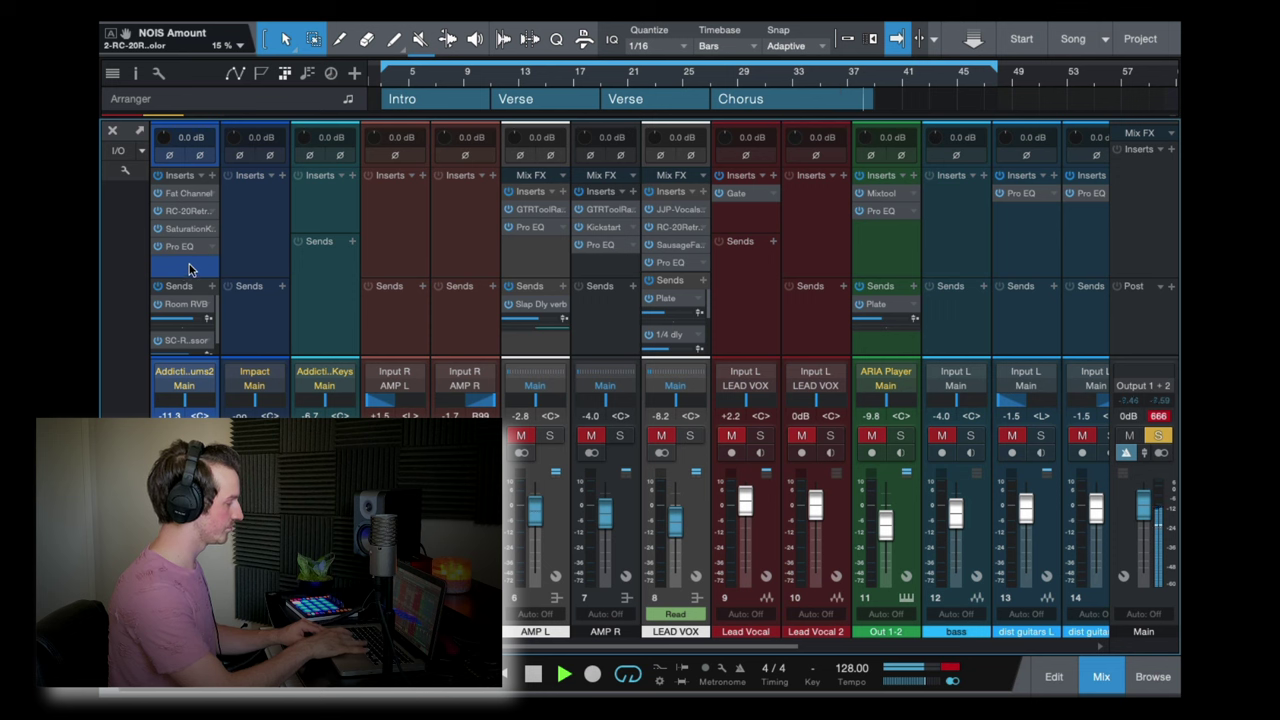
key(space)
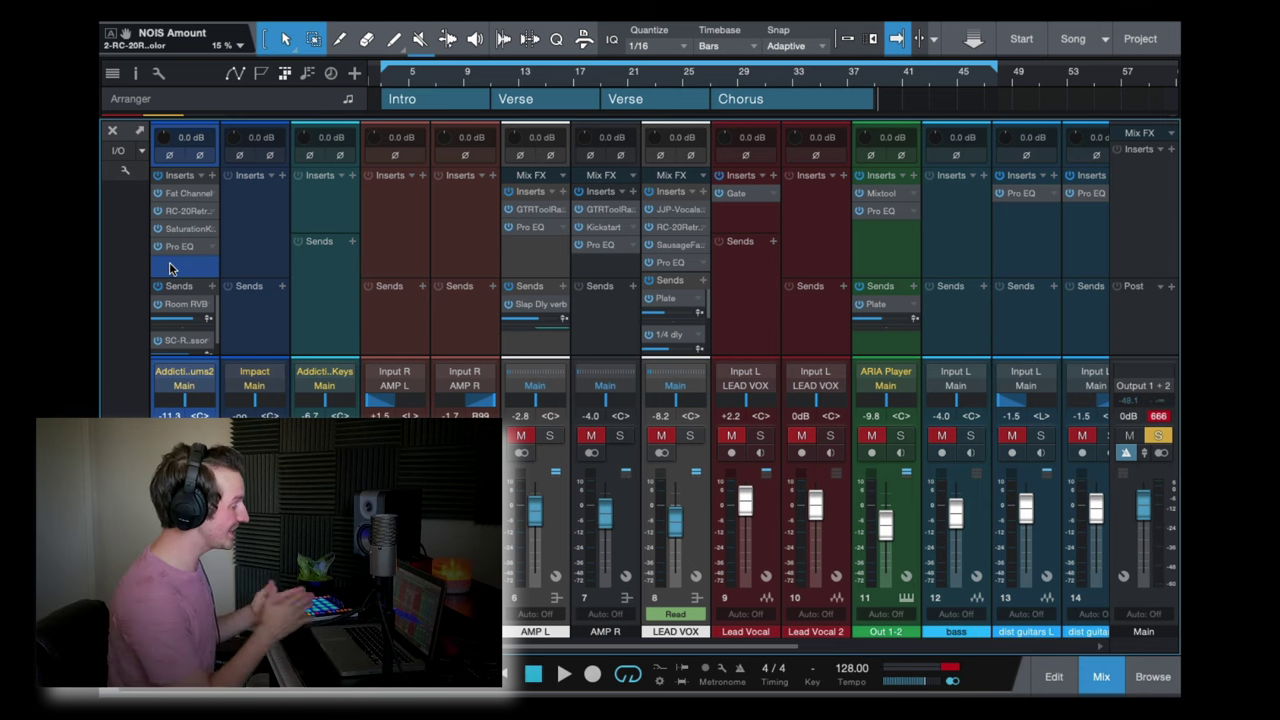
Step: Open the Addictive Drums 2 instrument and look through its United Pop presets without loading another one
click(172, 375)
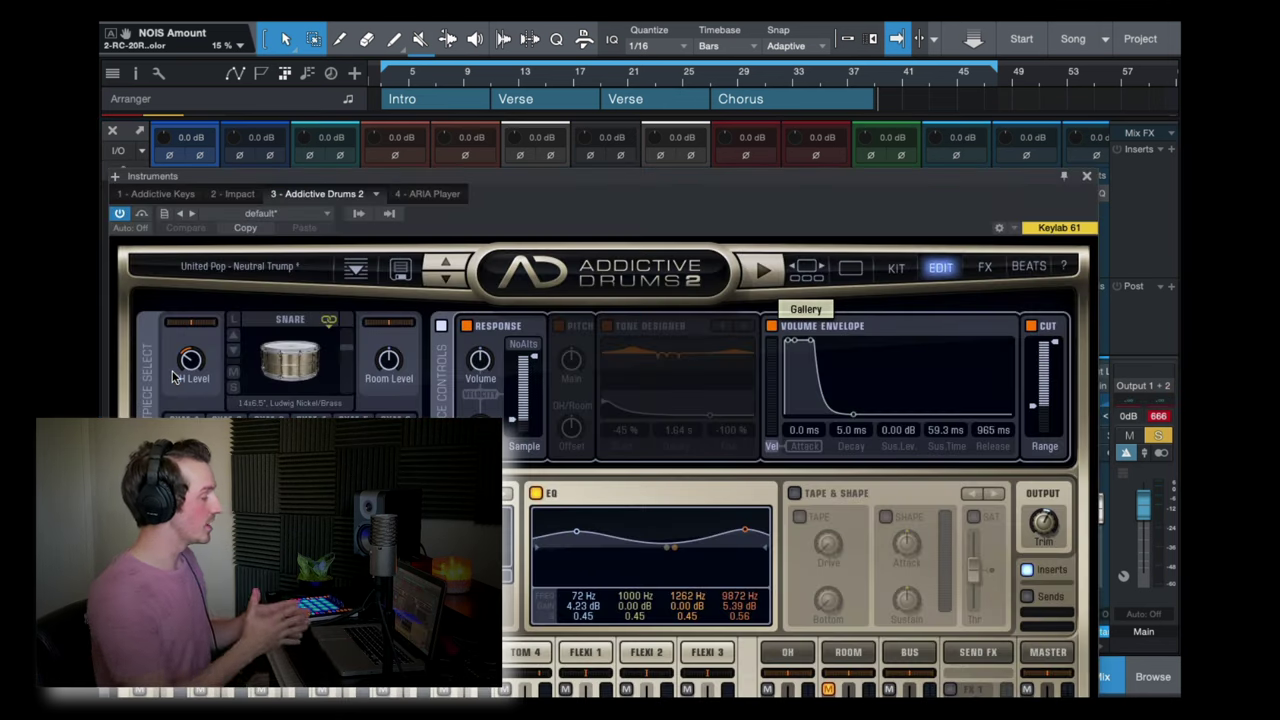
drag(655, 182, 732, 60)
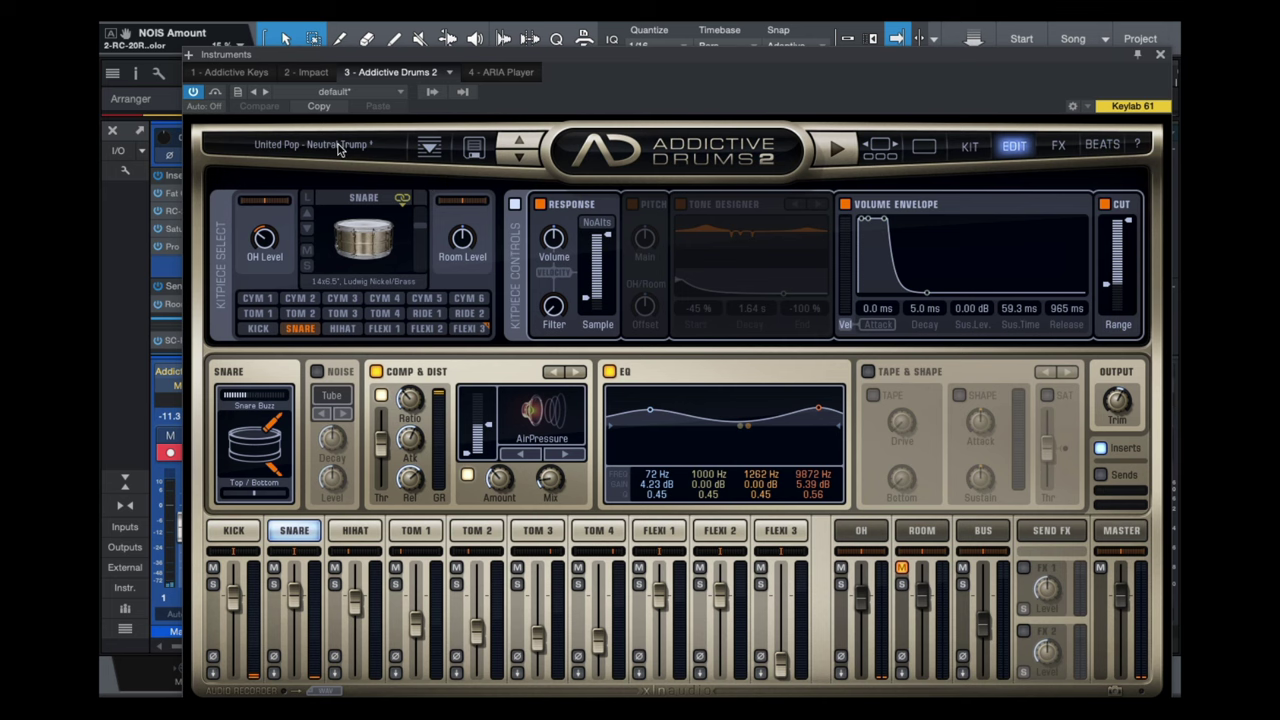
click(289, 146)
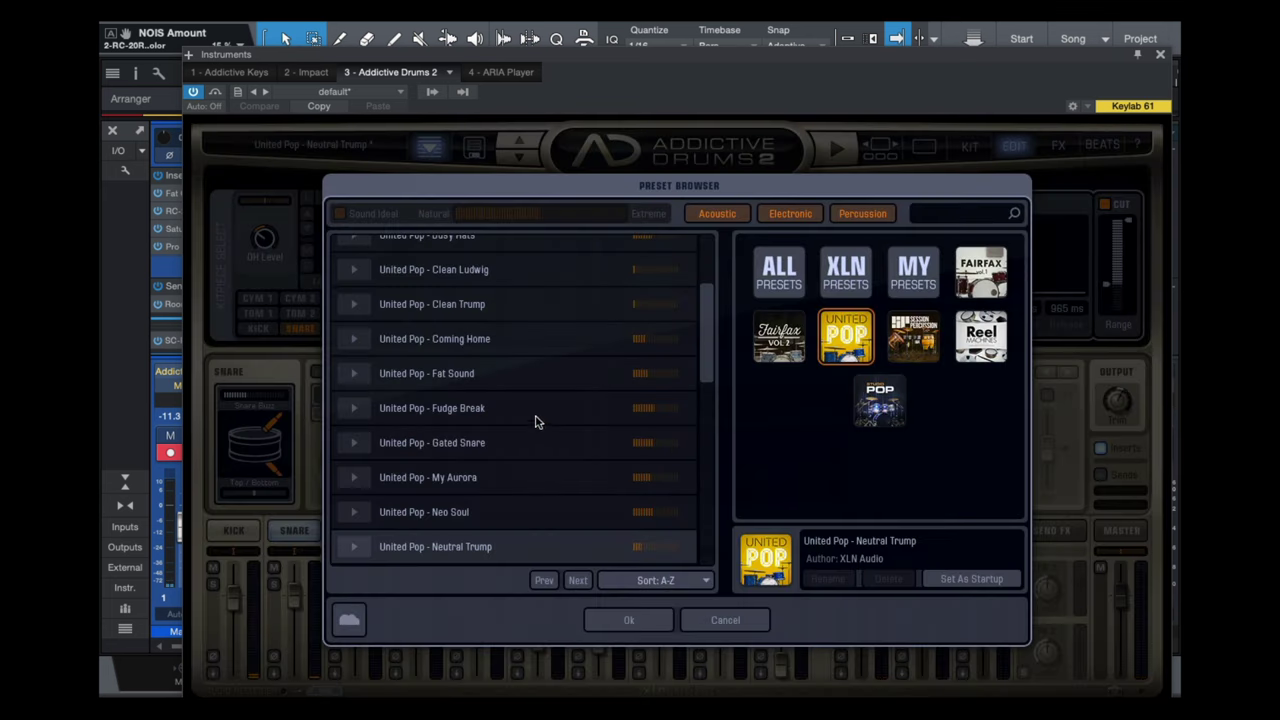
key(Escape)
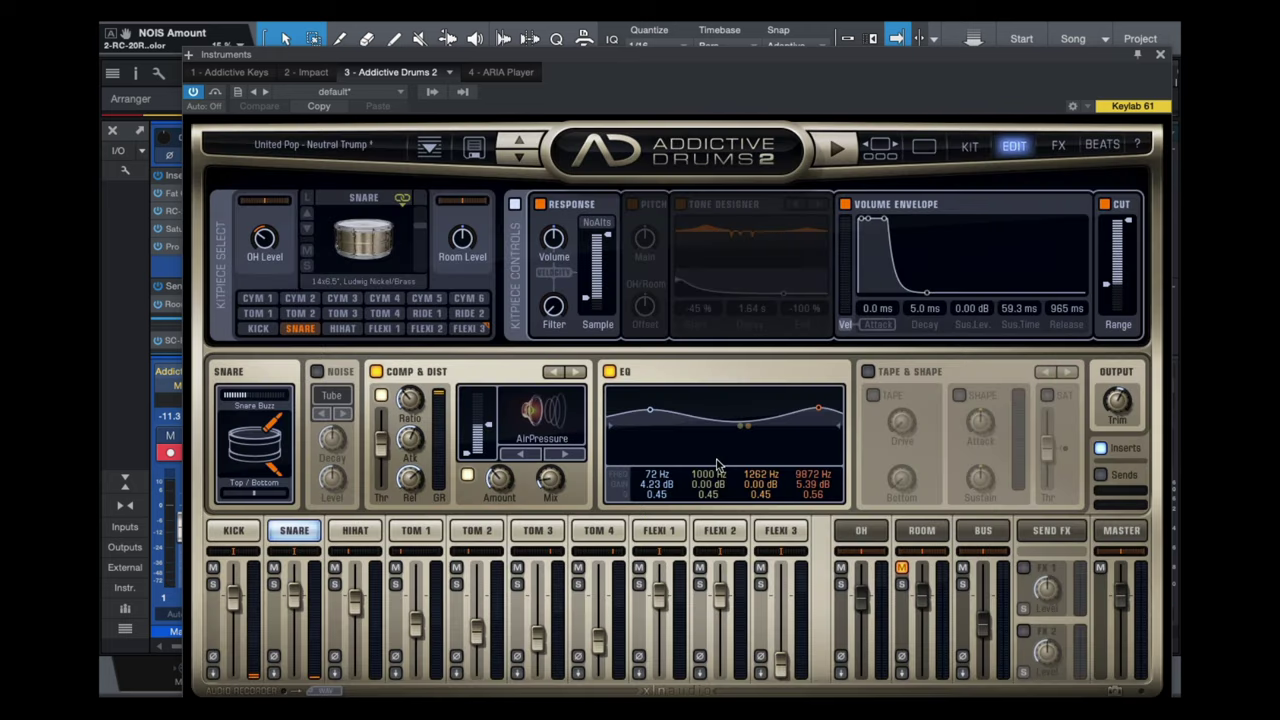
Step: Review the available snares and the Room and Master channel settings in Addictive Drums 2, and close the instrument
click(366, 268)
click(367, 280)
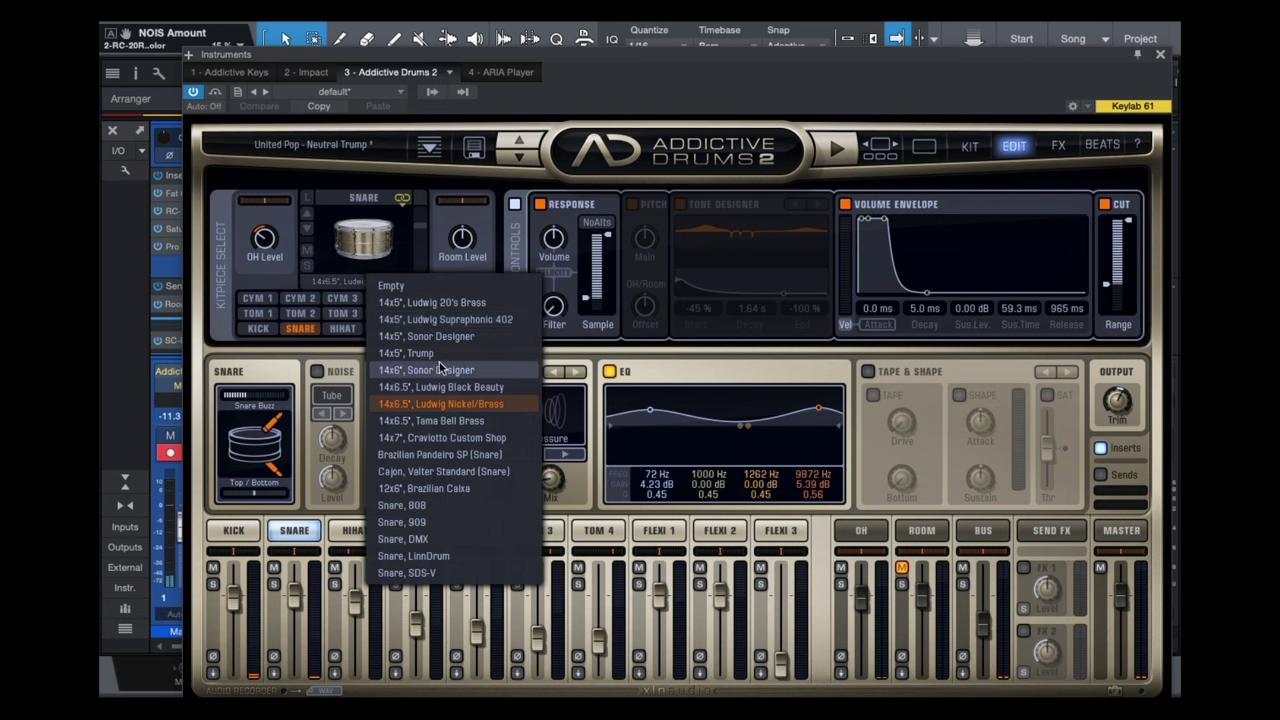
click(336, 271)
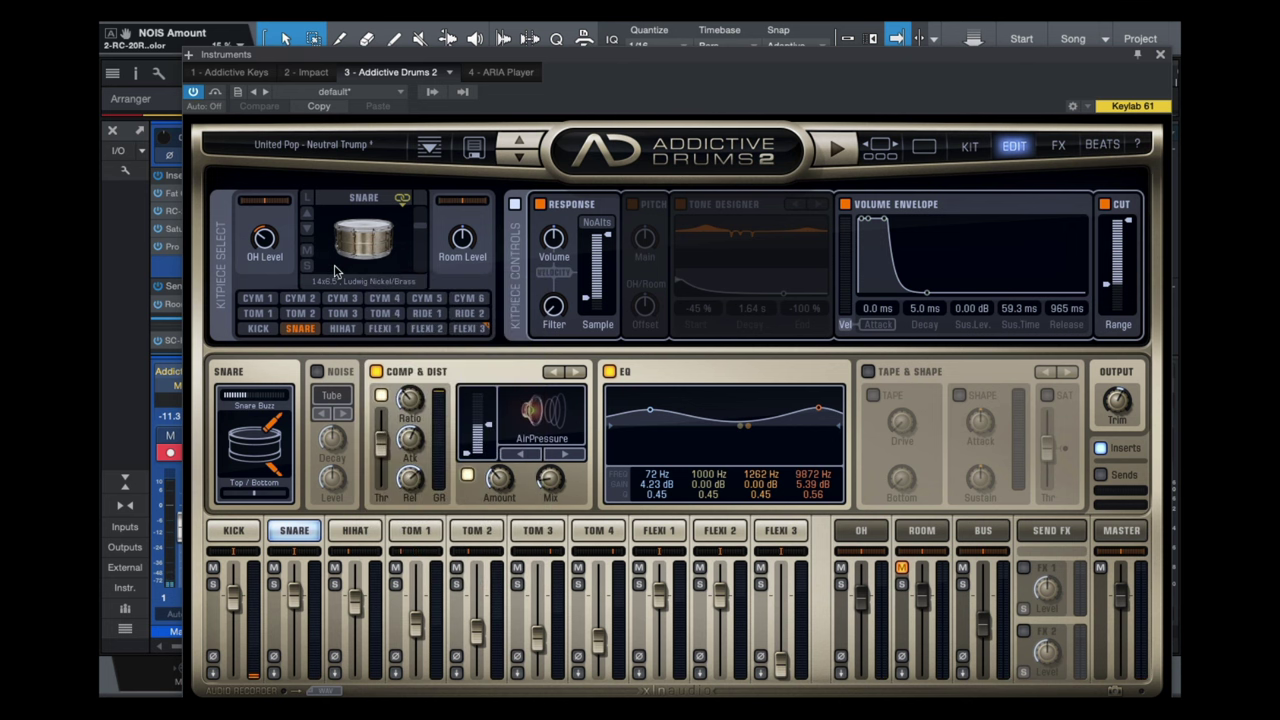
click(920, 531)
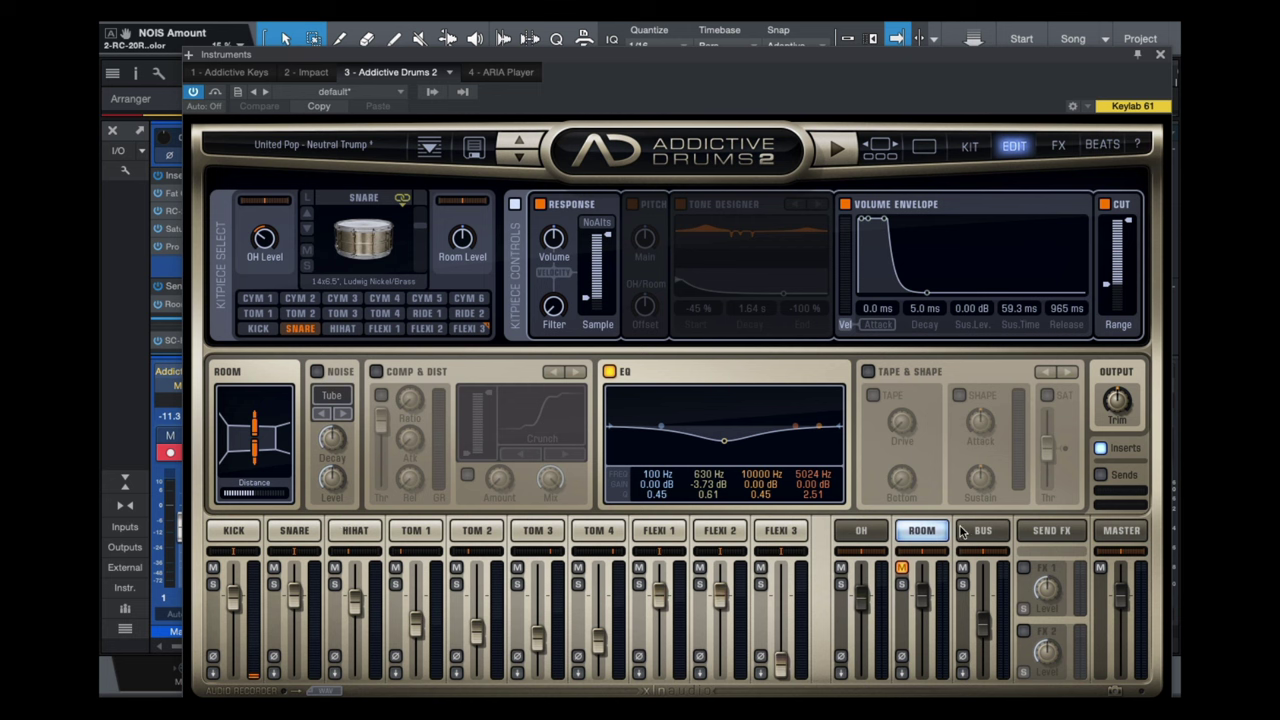
click(1124, 531)
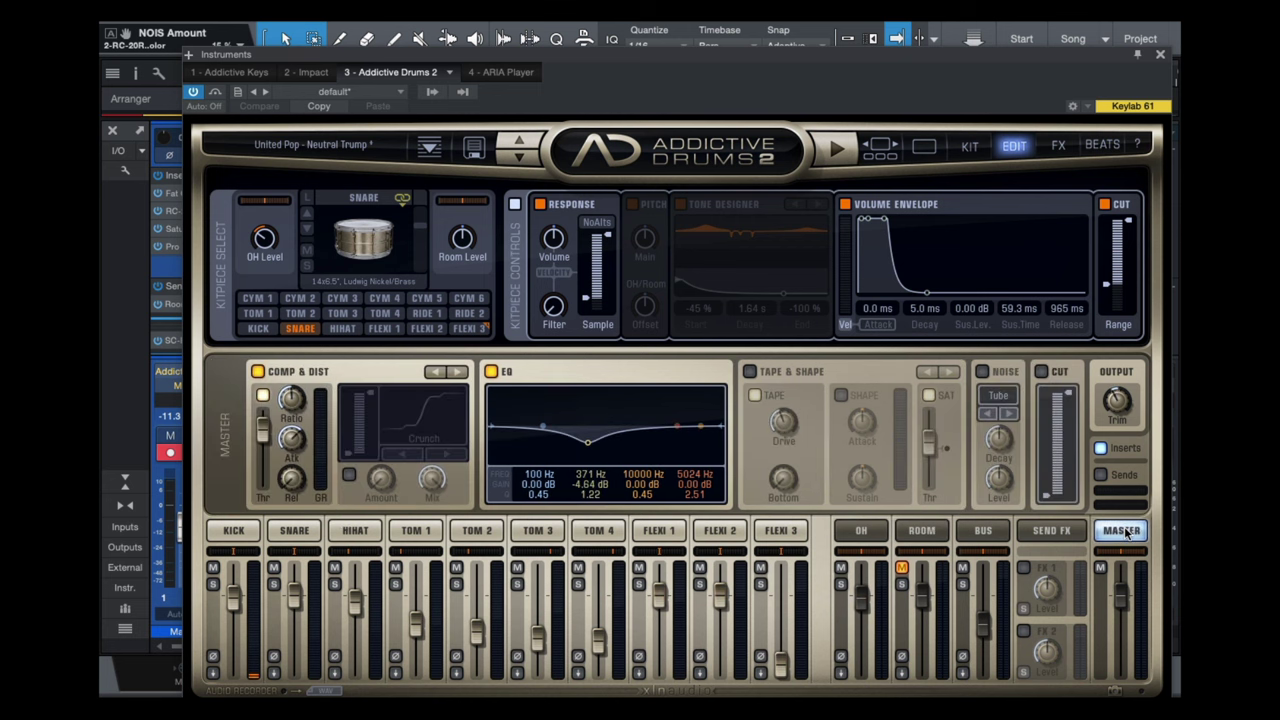
click(1159, 57)
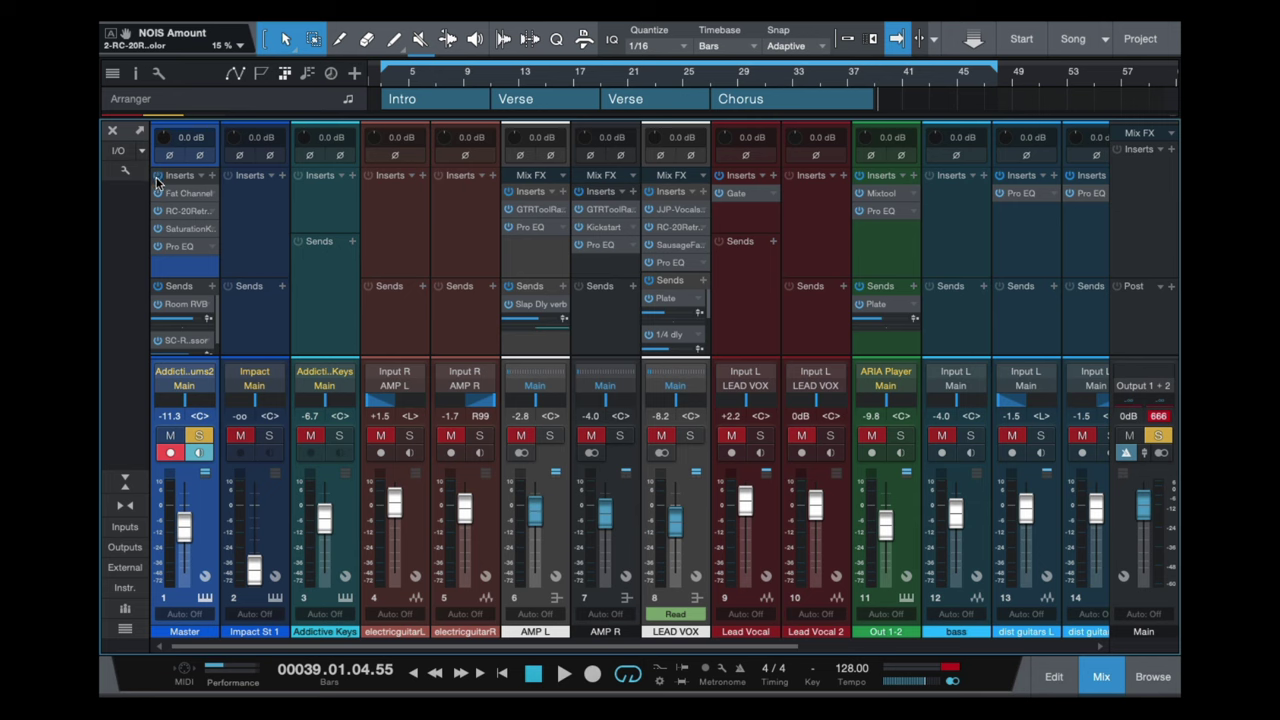
Step: Examine the Fat Channel compressor and equalizer settings on the drum channel and close the plug-in
double_click(182, 196)
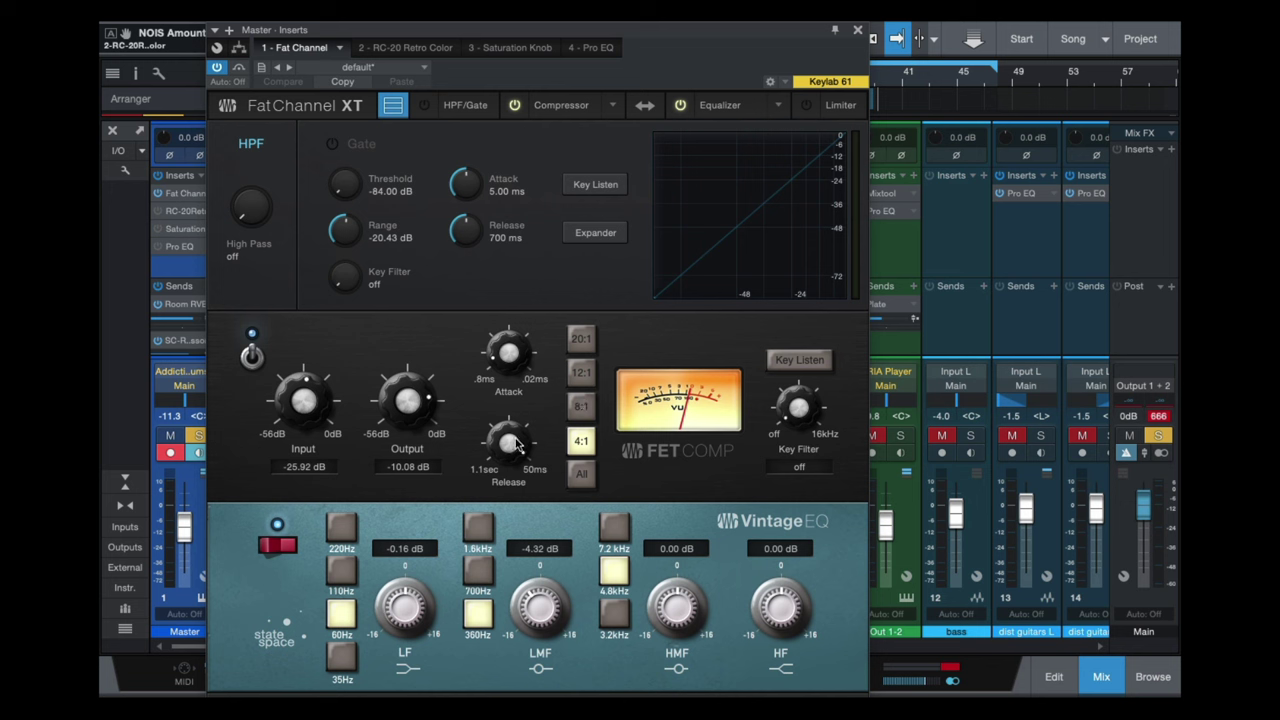
drag(623, 30, 630, 117)
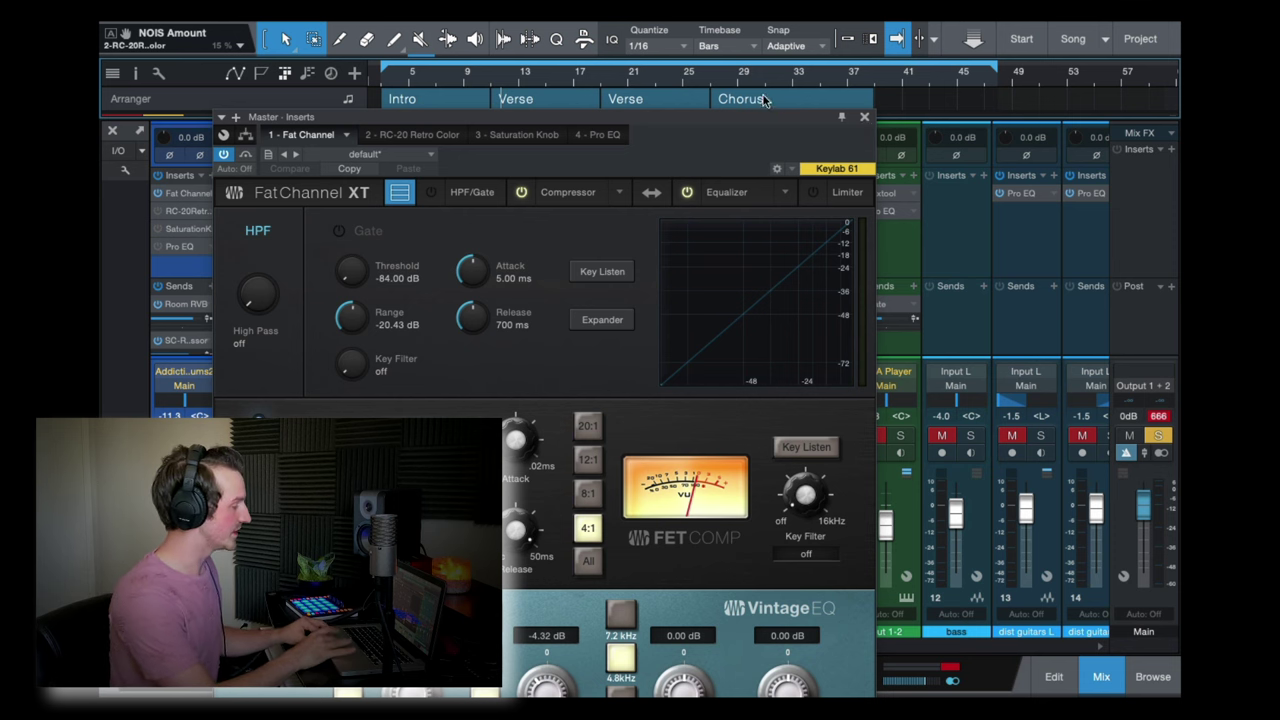
drag(745, 116, 657, 66)
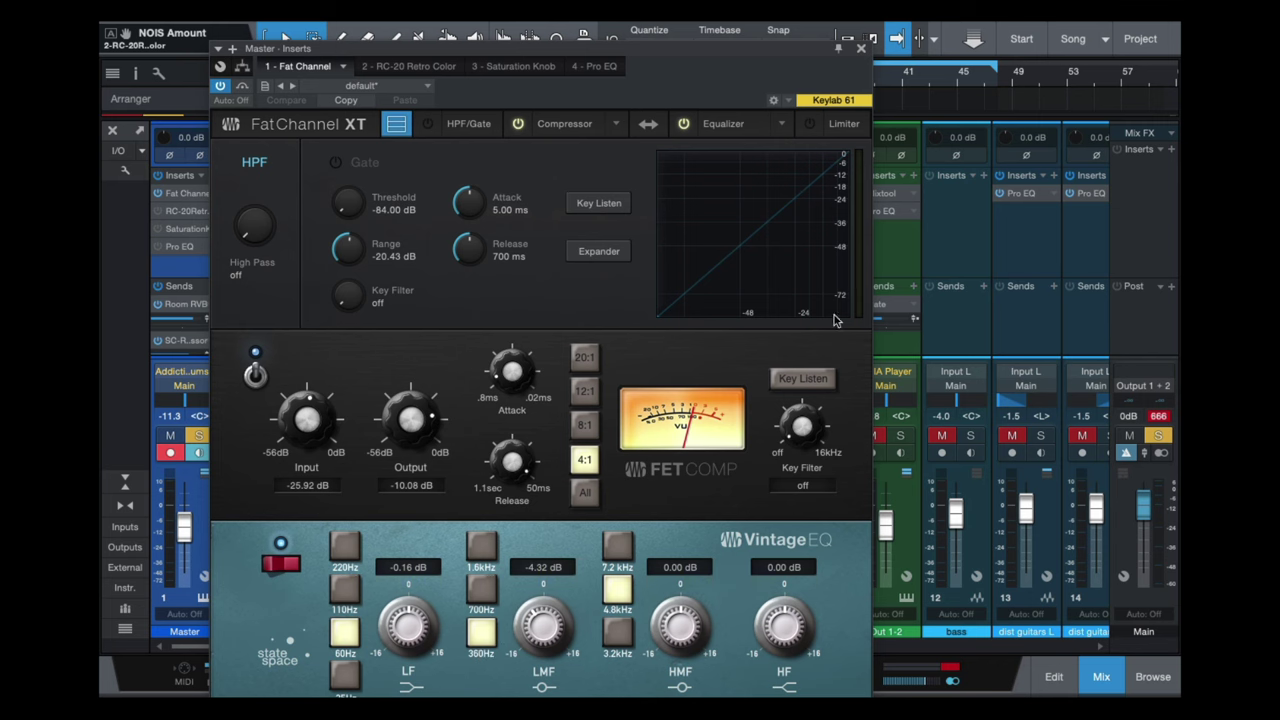
click(861, 48)
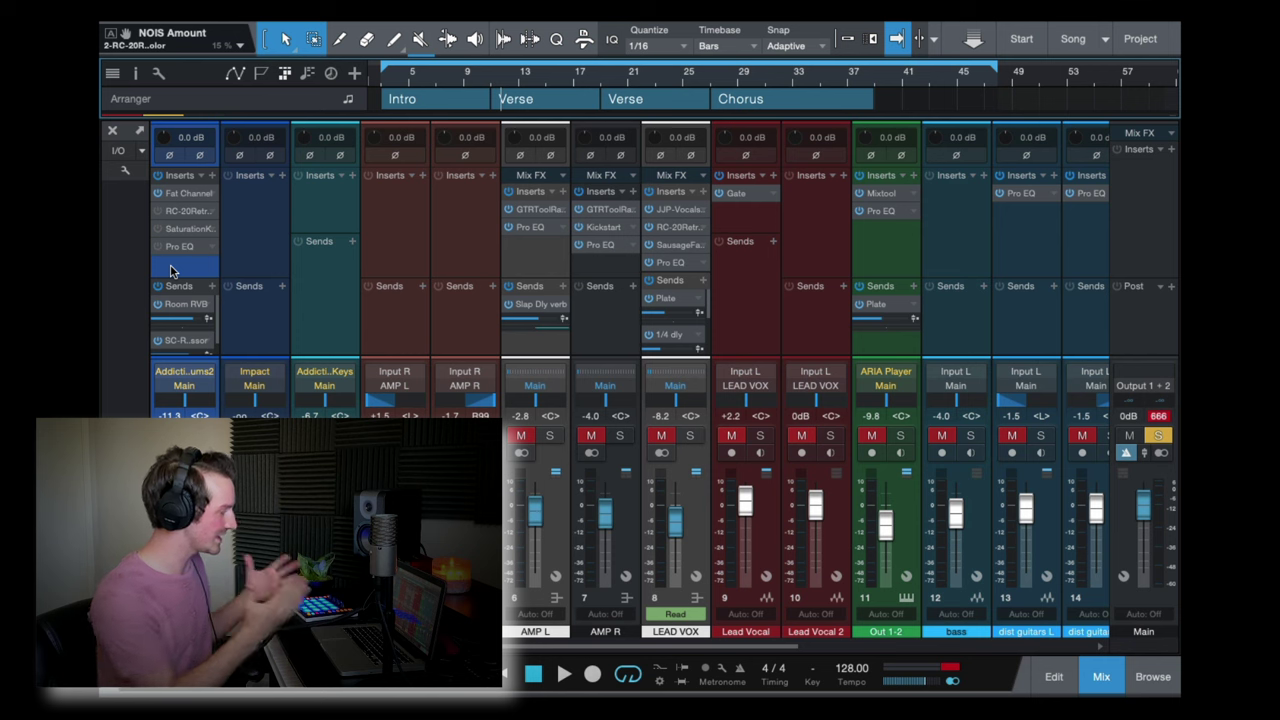
Step: Open RC-20 Retro Color on the drum channel, compare the drums with it bypassed and active, and close it
double_click(184, 215)
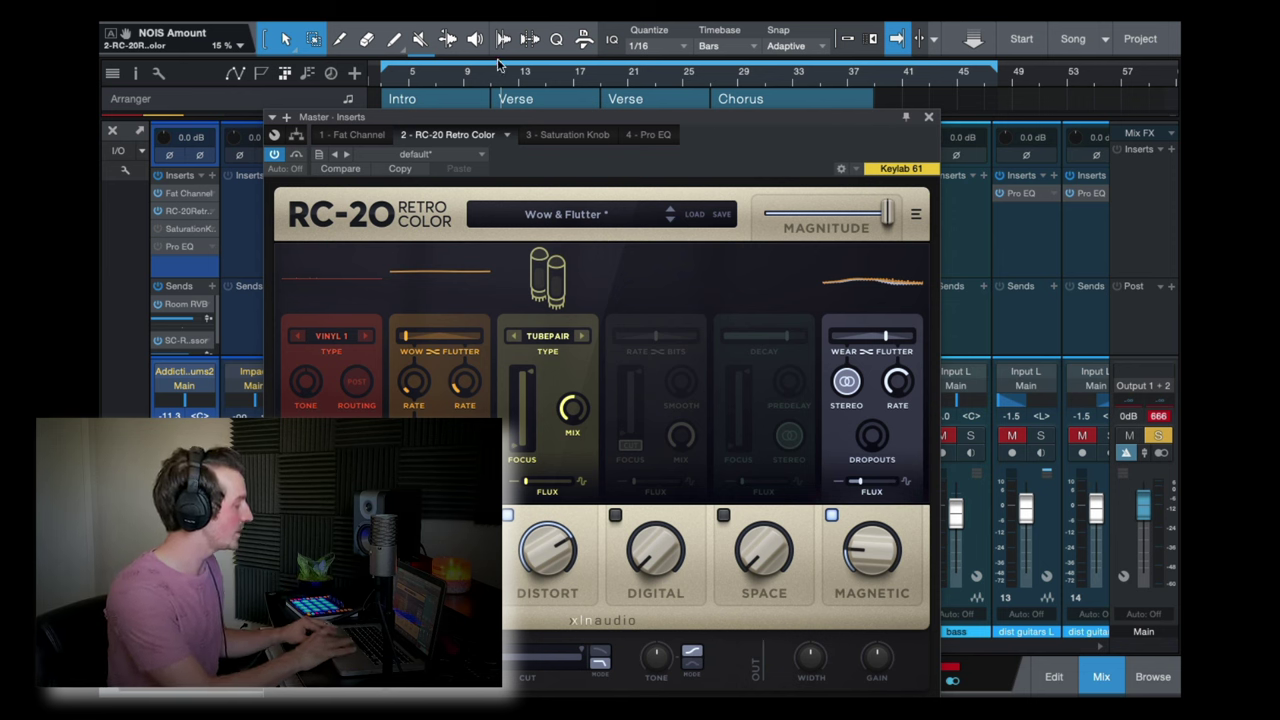
click(274, 155)
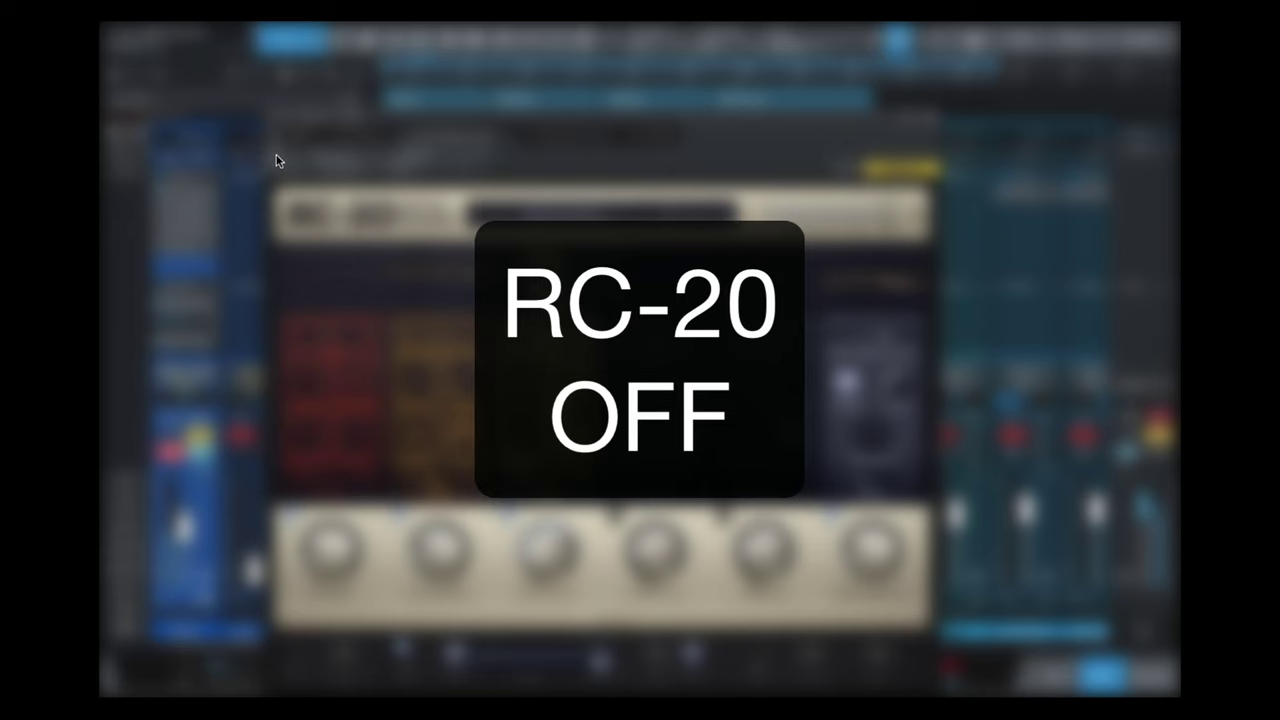
click(276, 155)
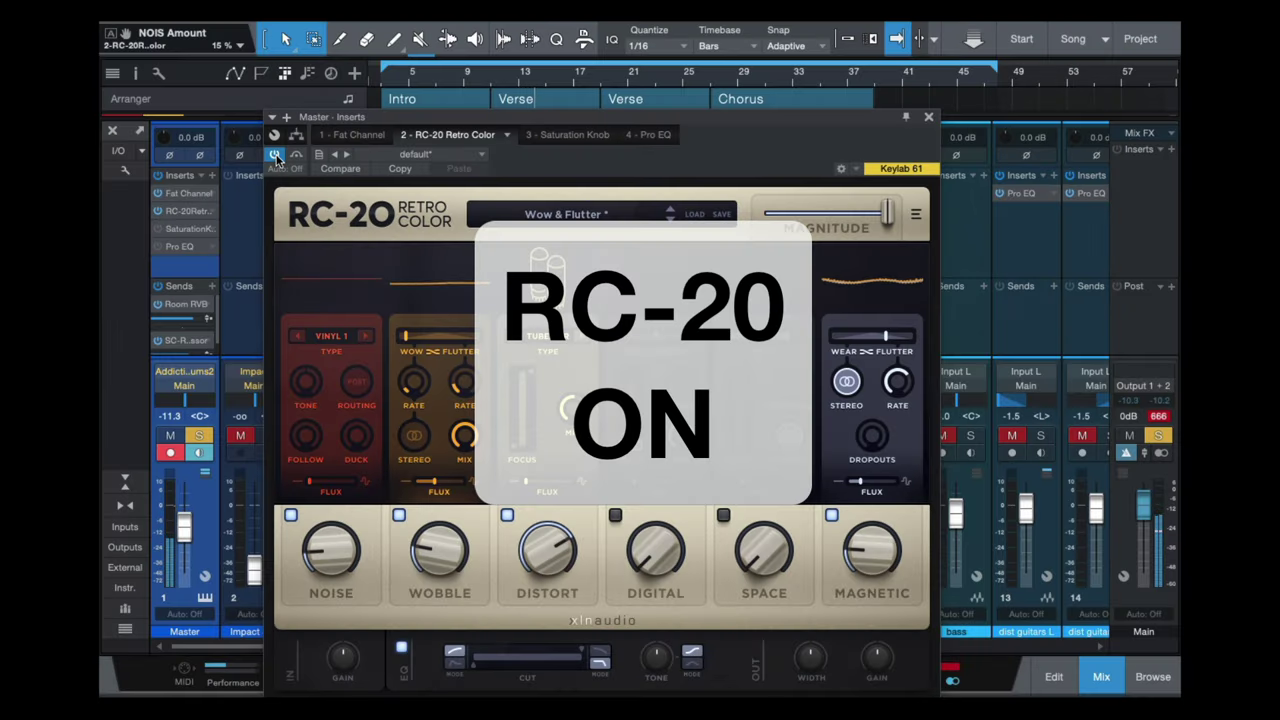
click(276, 155)
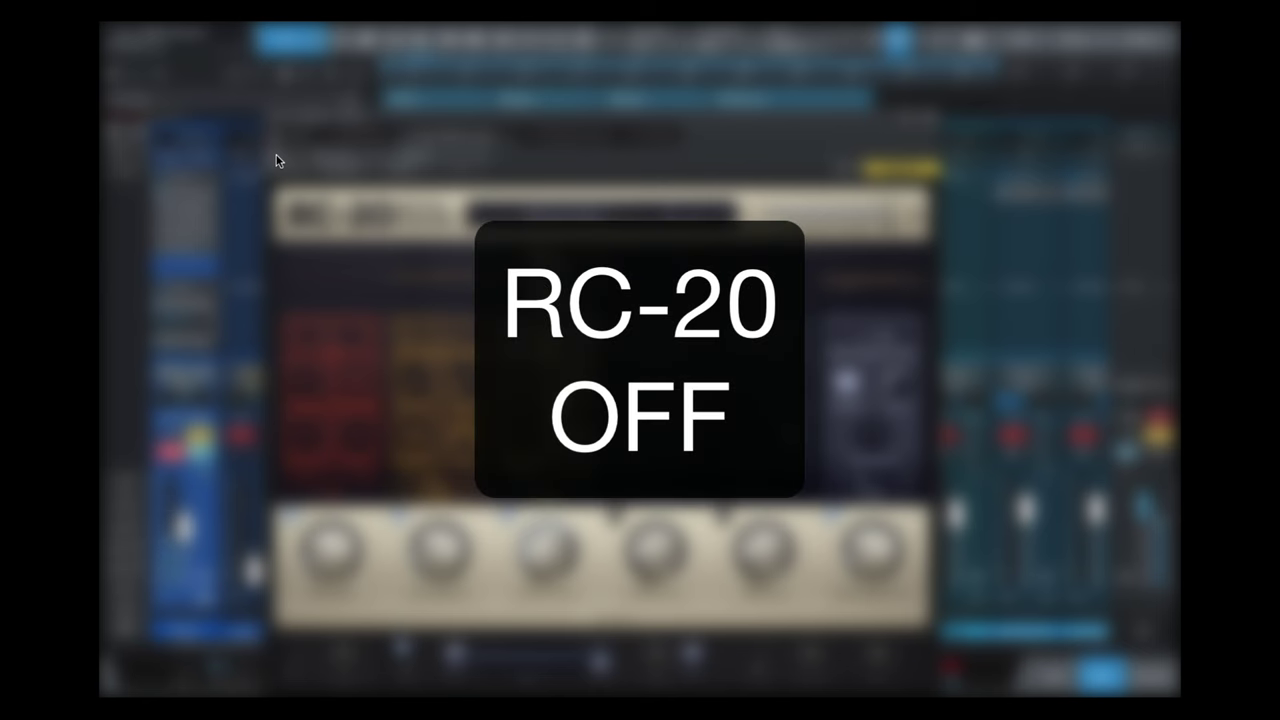
click(276, 155)
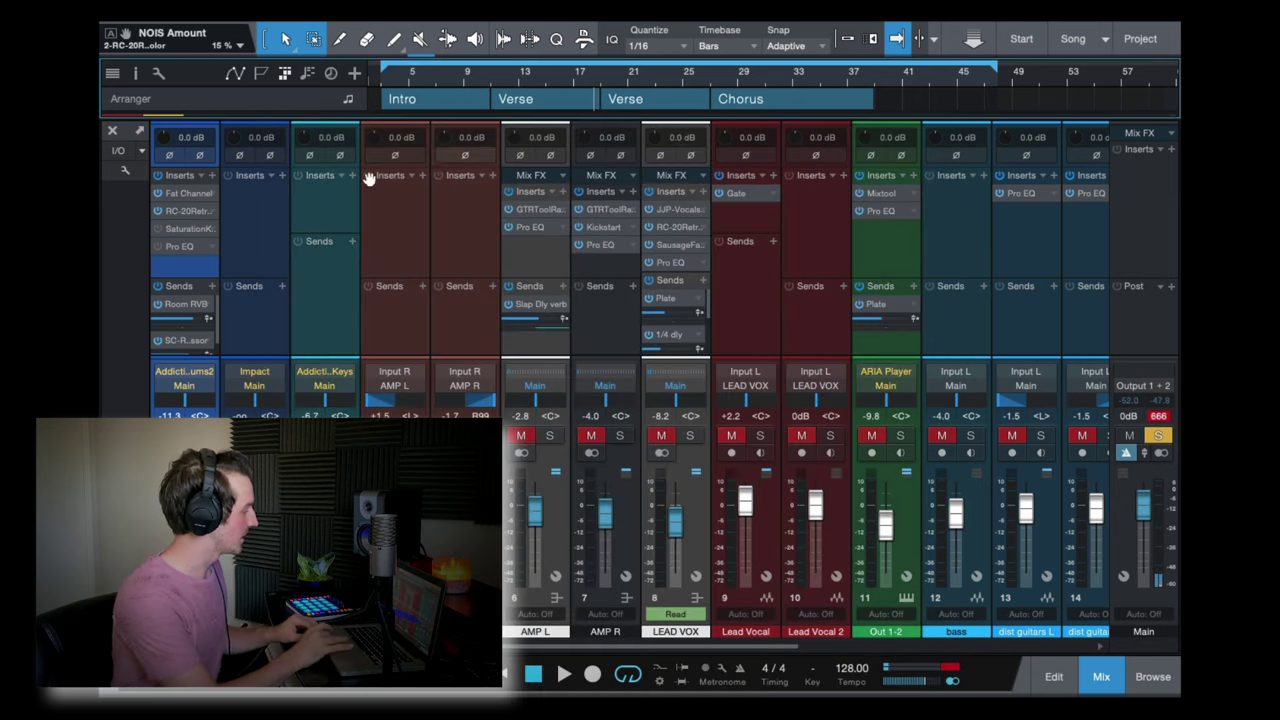
click(928, 116)
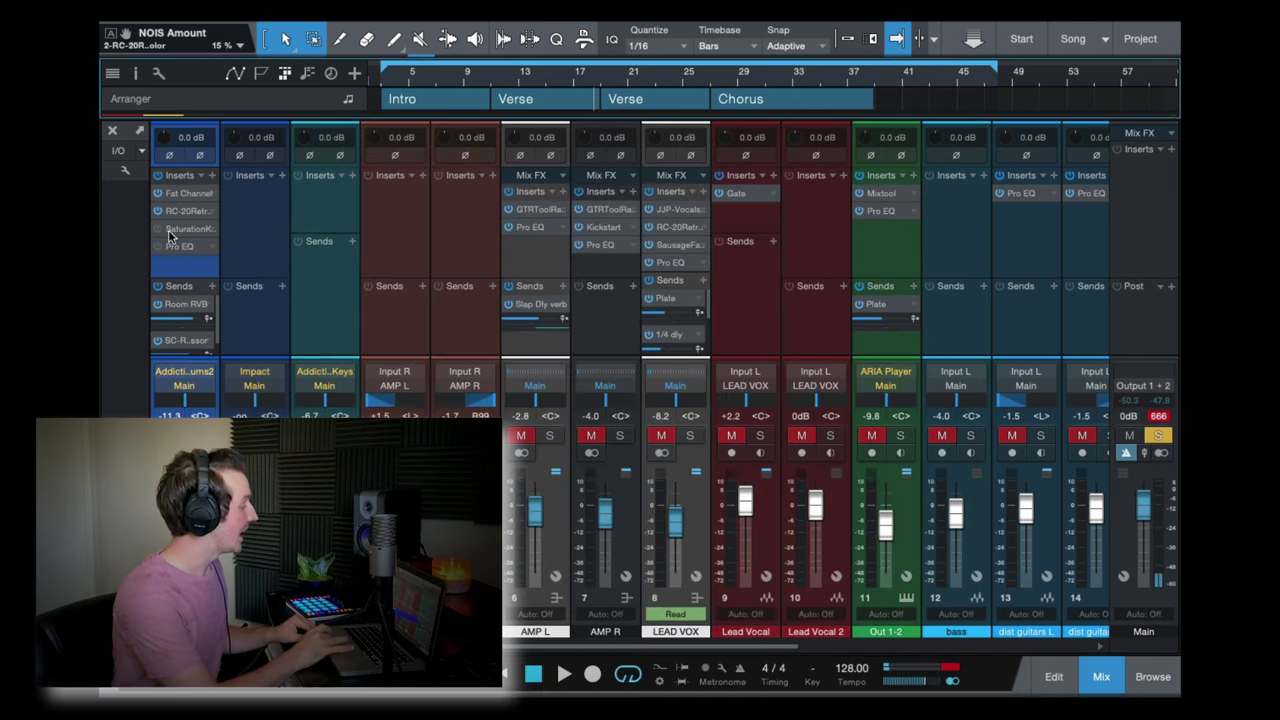
Step: Open the Saturation Knob on the drum channel and set its saturation type to Keep High
click(185, 229)
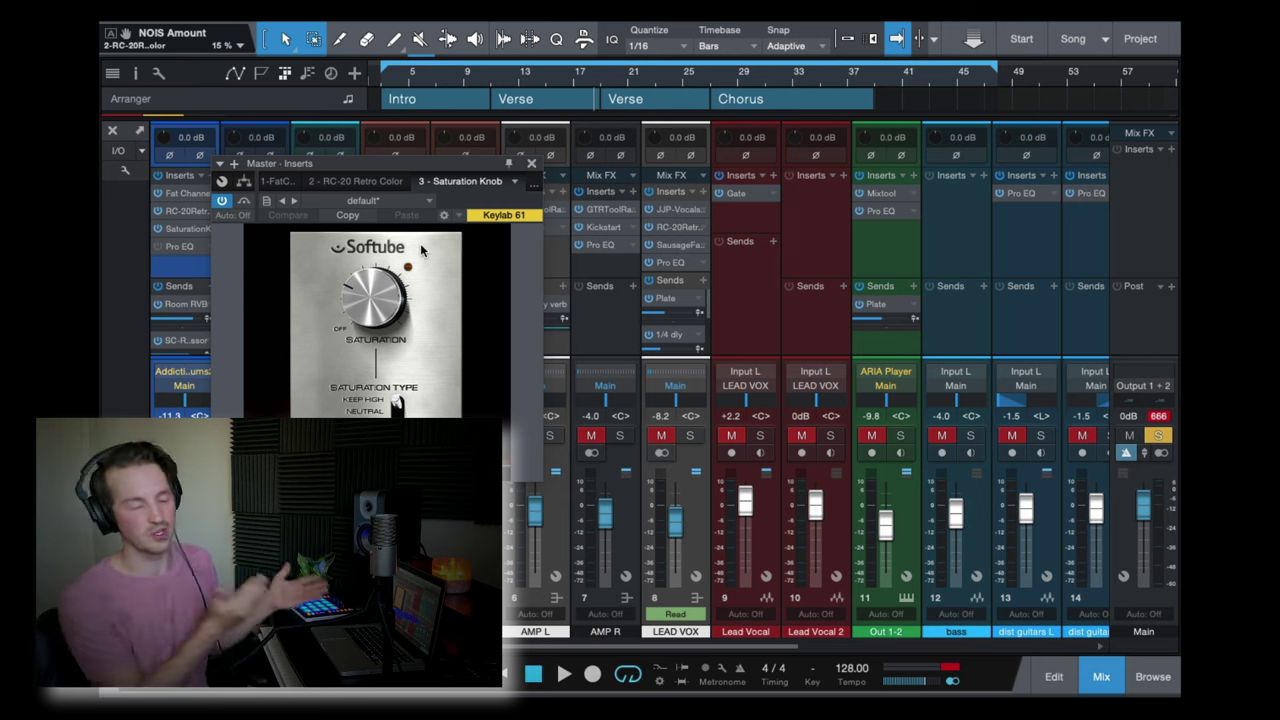
drag(437, 163, 461, 193)
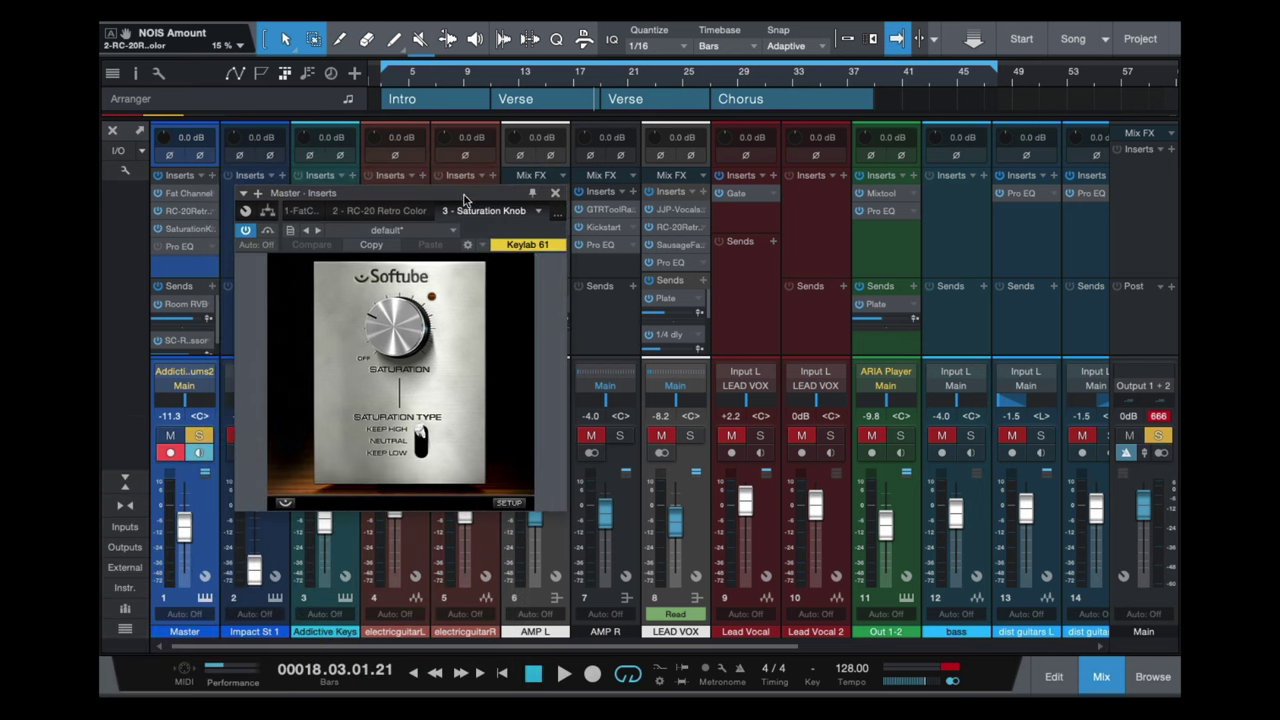
click(420, 440)
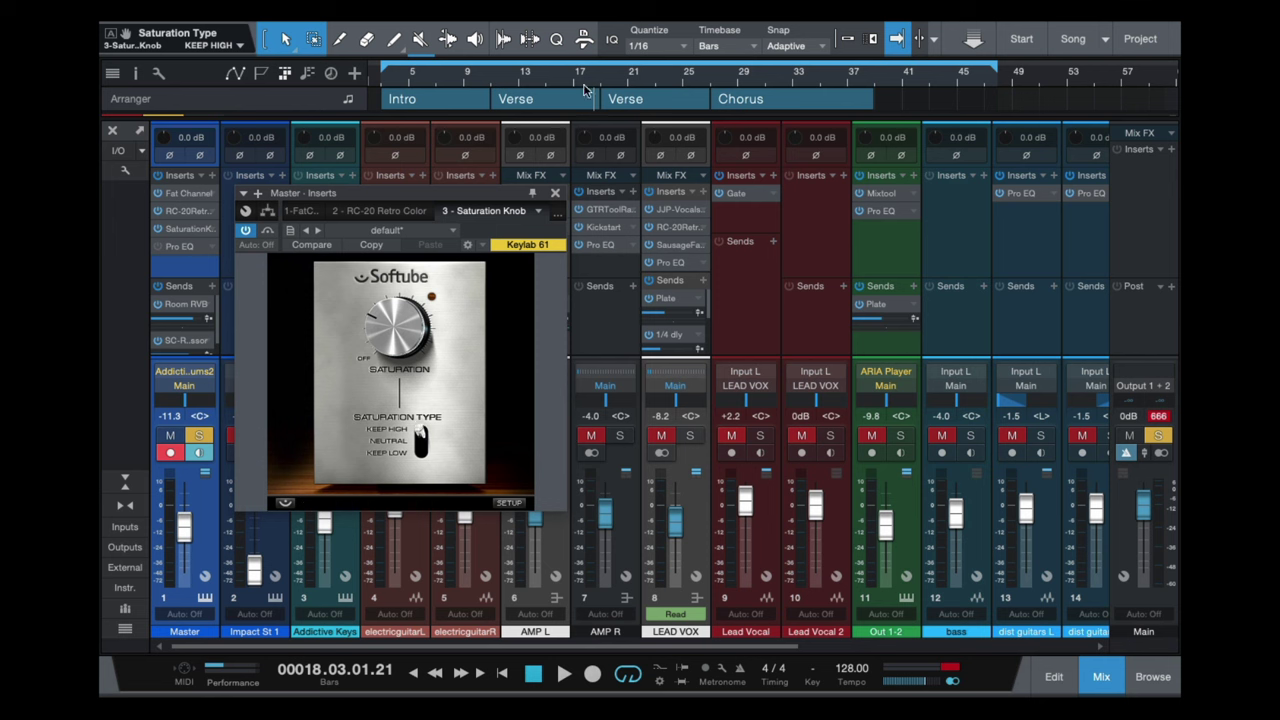
Step: Play the drums from about bar 15 with the Saturation Knob bypassed and active, and close the plug-in
click(547, 77)
click(245, 229)
key(space)
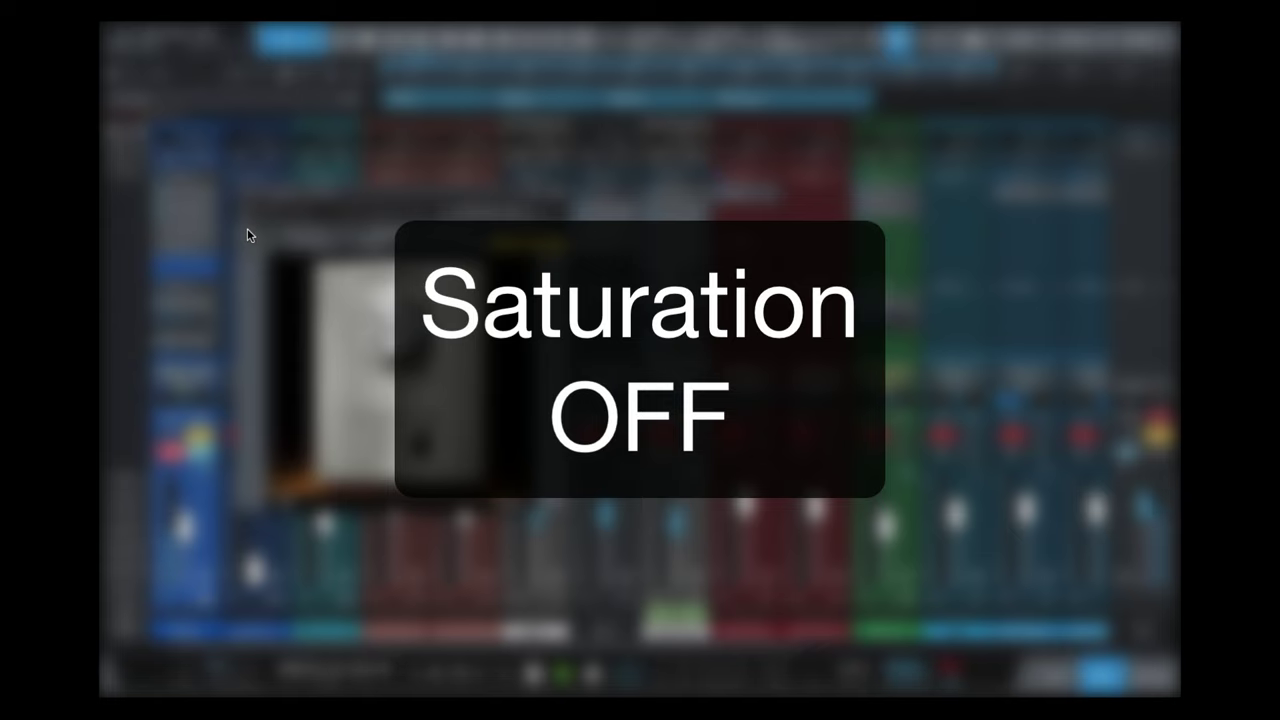
click(247, 228)
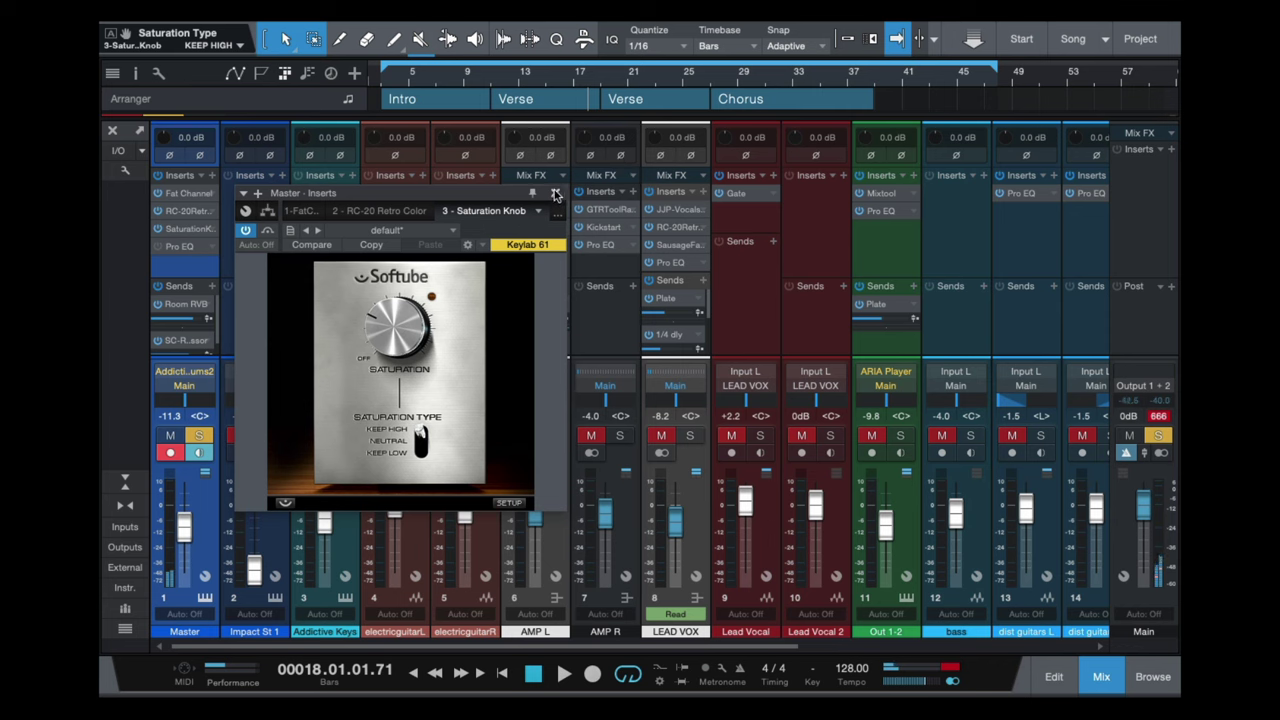
click(556, 193)
Step: Expand the Pro EQ curve among the drum channel's inserts, check its sends, and close the Addictive Drums 2 window
click(211, 247)
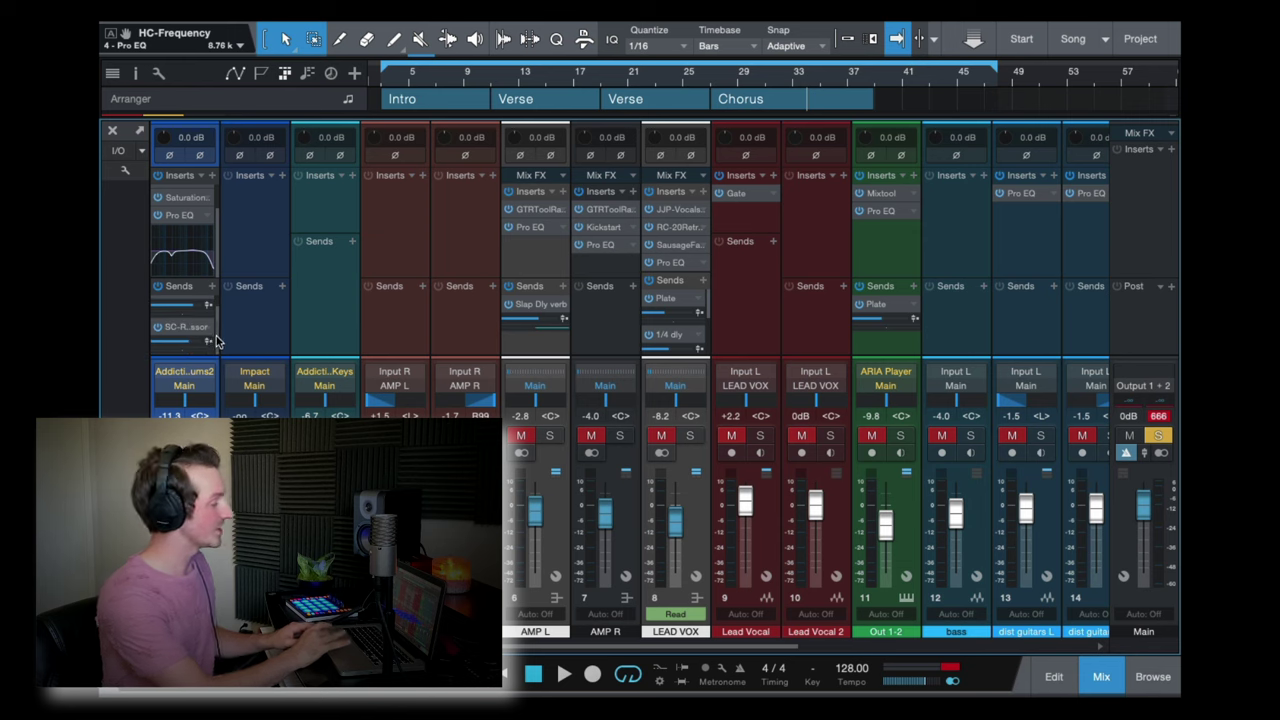
scroll(796, 457, right, 5)
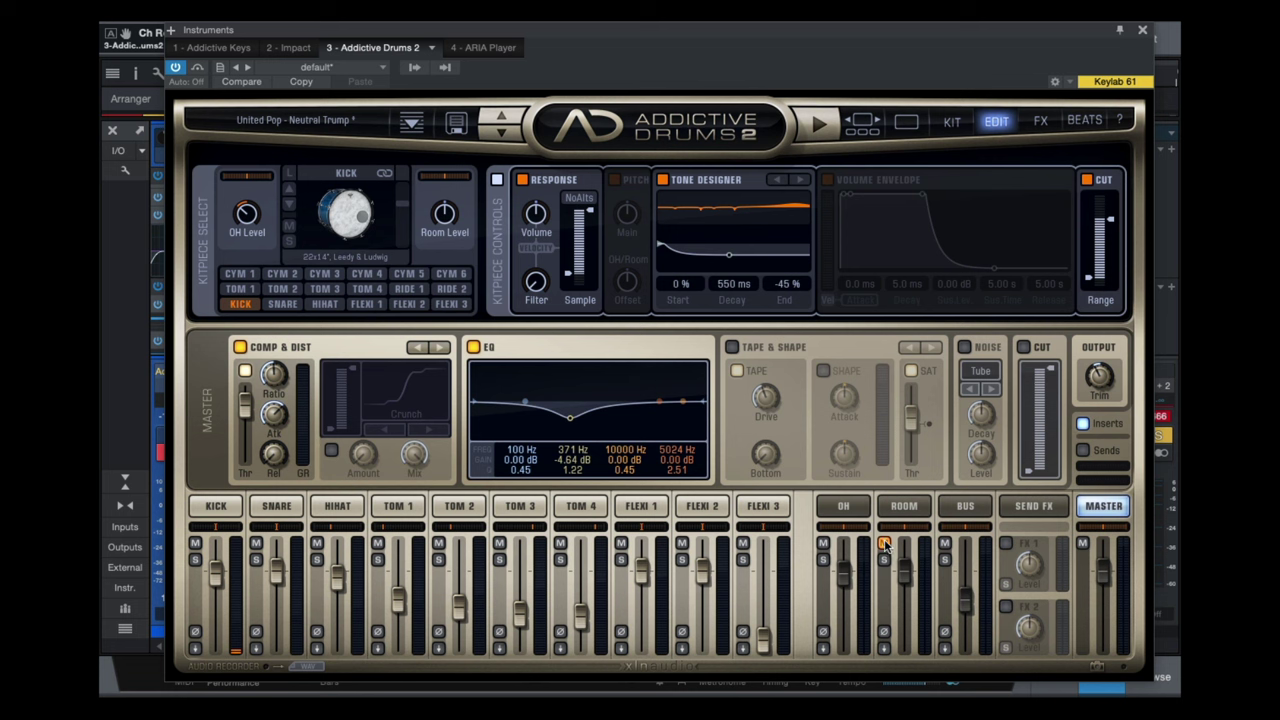
click(1142, 30)
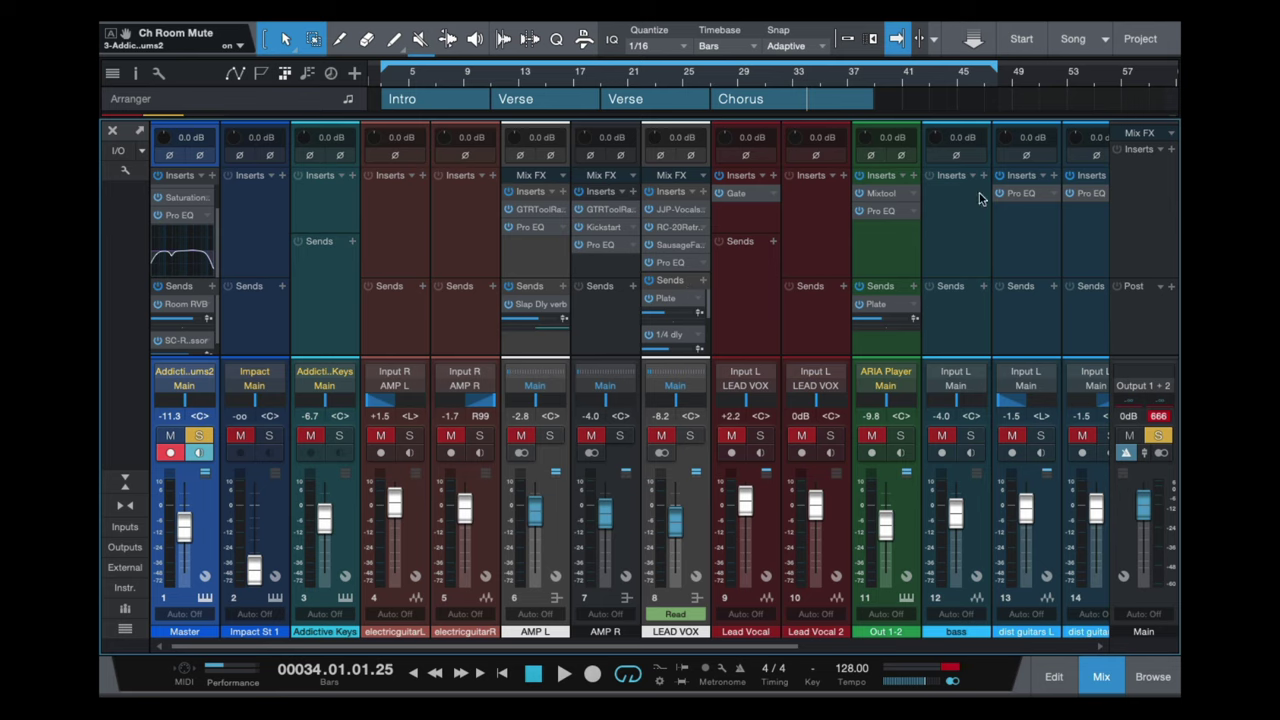
Step: Open ValhallaVintageVerb on the Room RVB effects channel, examine its reverb settings, and close the plug-in
scroll(1005, 236, right, 5)
click(1079, 291)
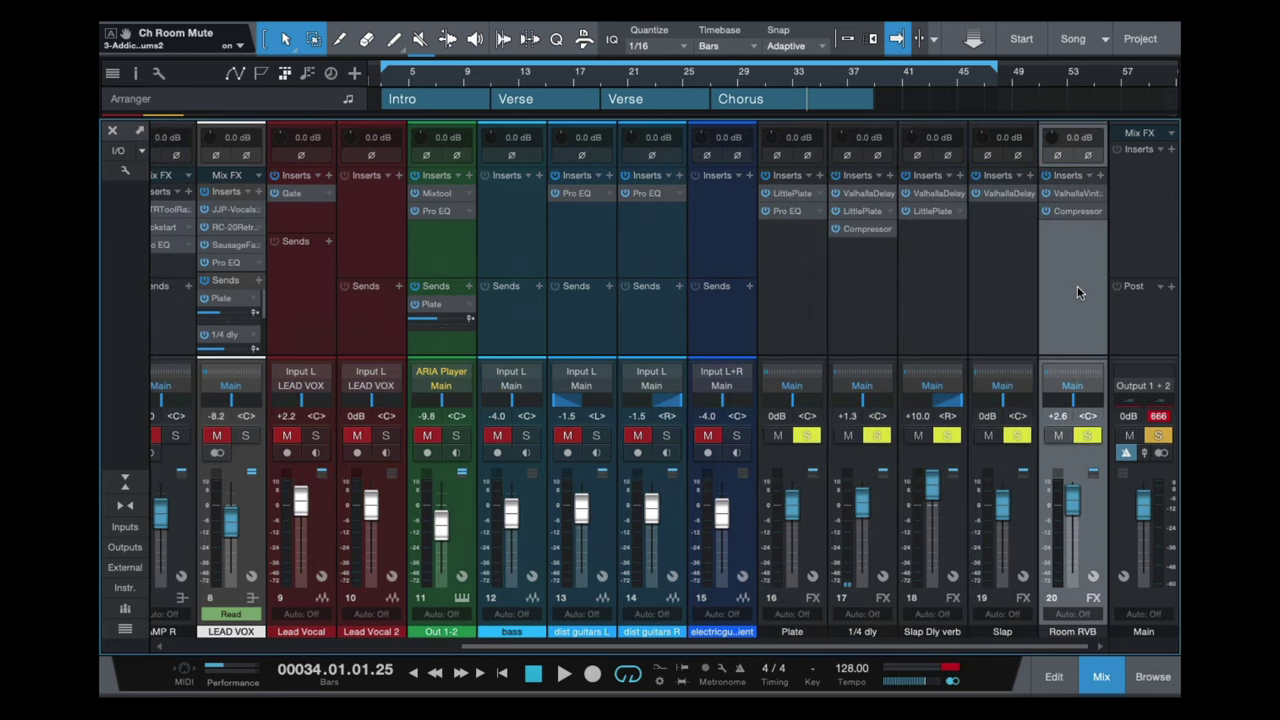
click(1052, 198)
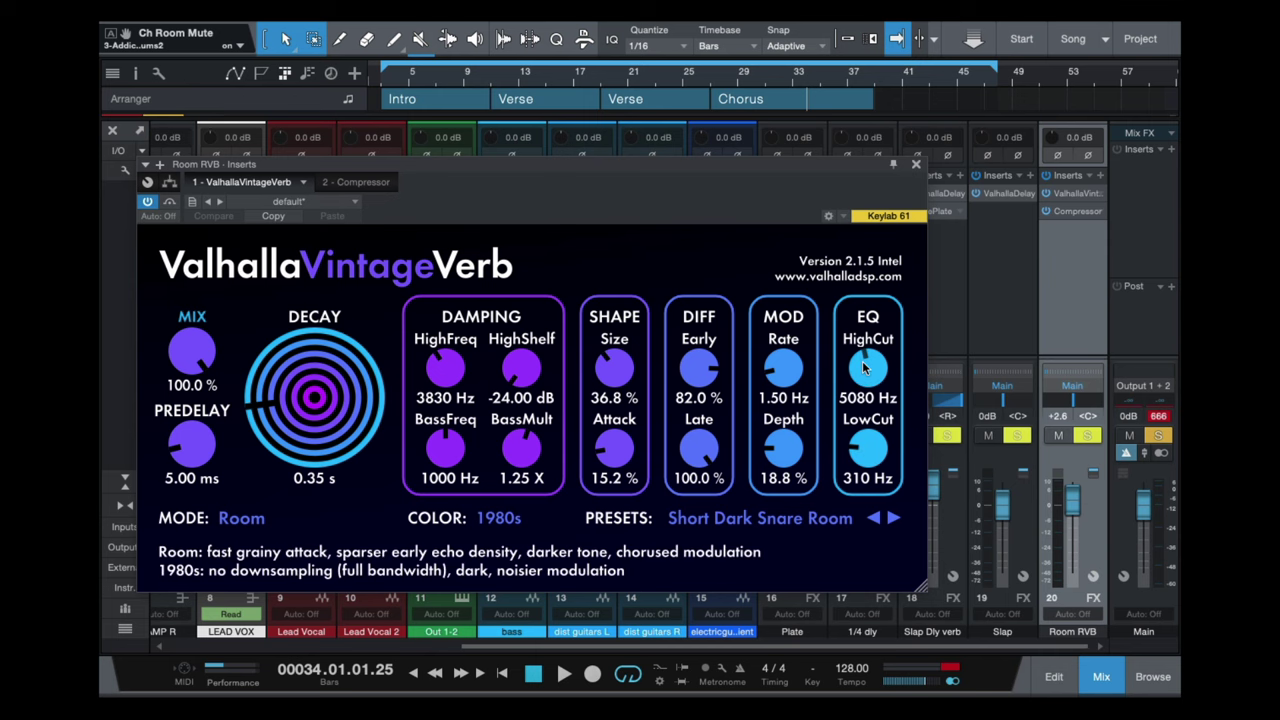
click(915, 163)
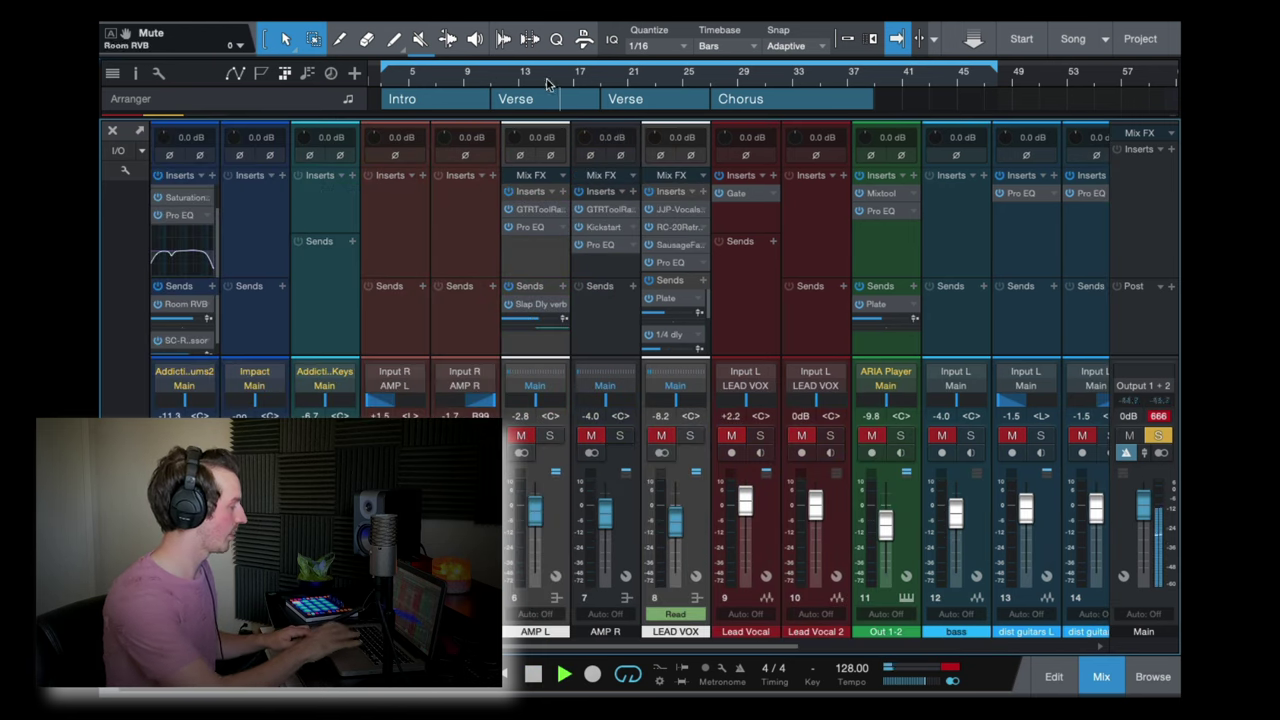
Step: Compare the playing drums with the drum channel's Room RVB send muted and active, and stop playback
scroll(470, 180, left, 7)
click(157, 306)
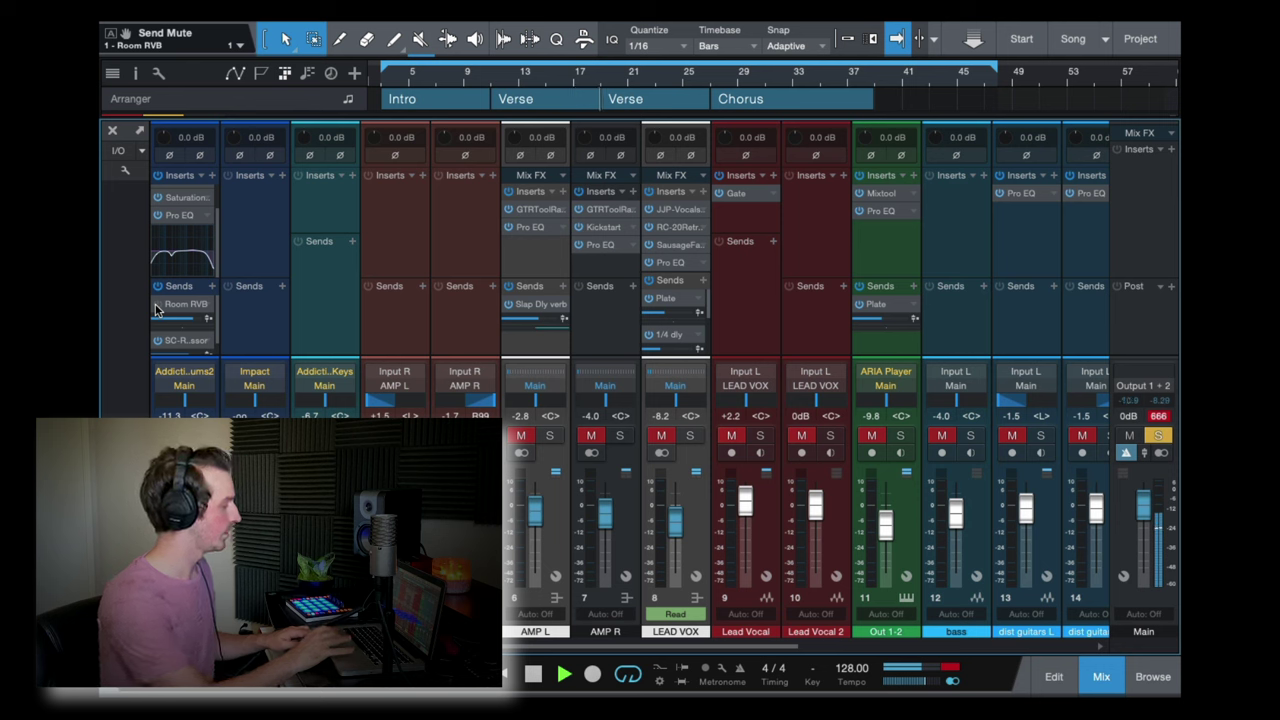
click(157, 306)
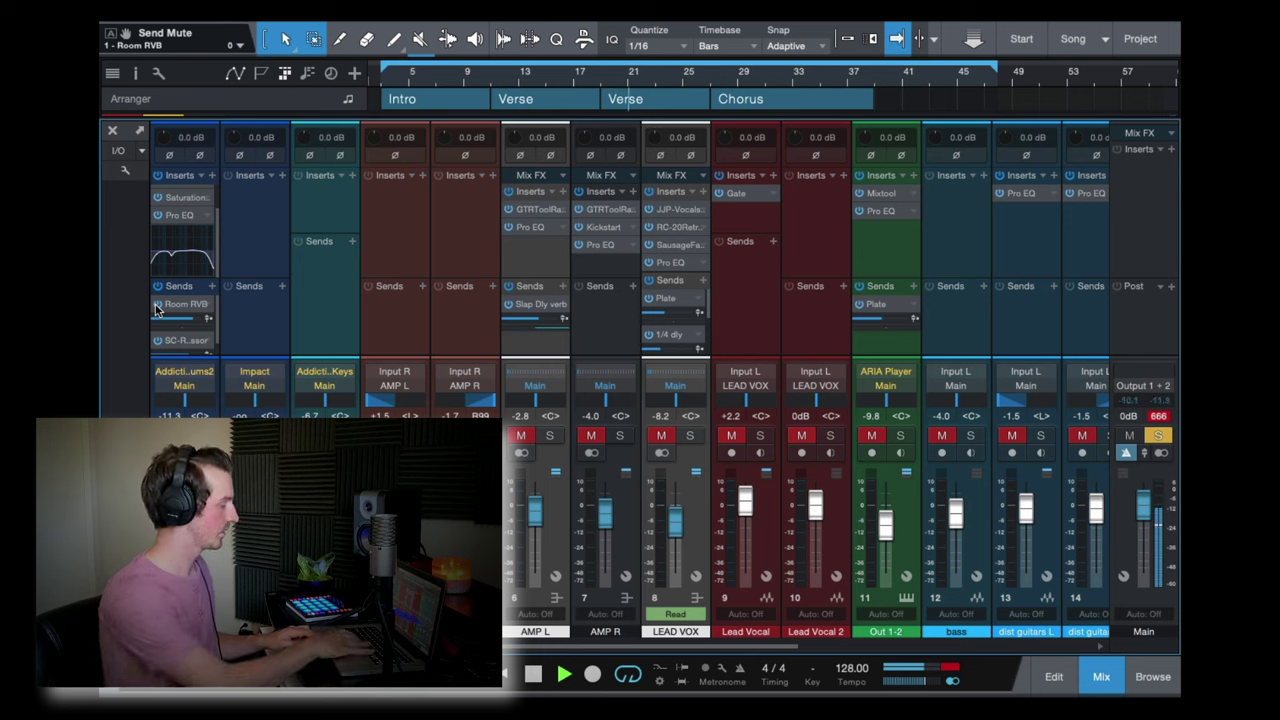
key(space)
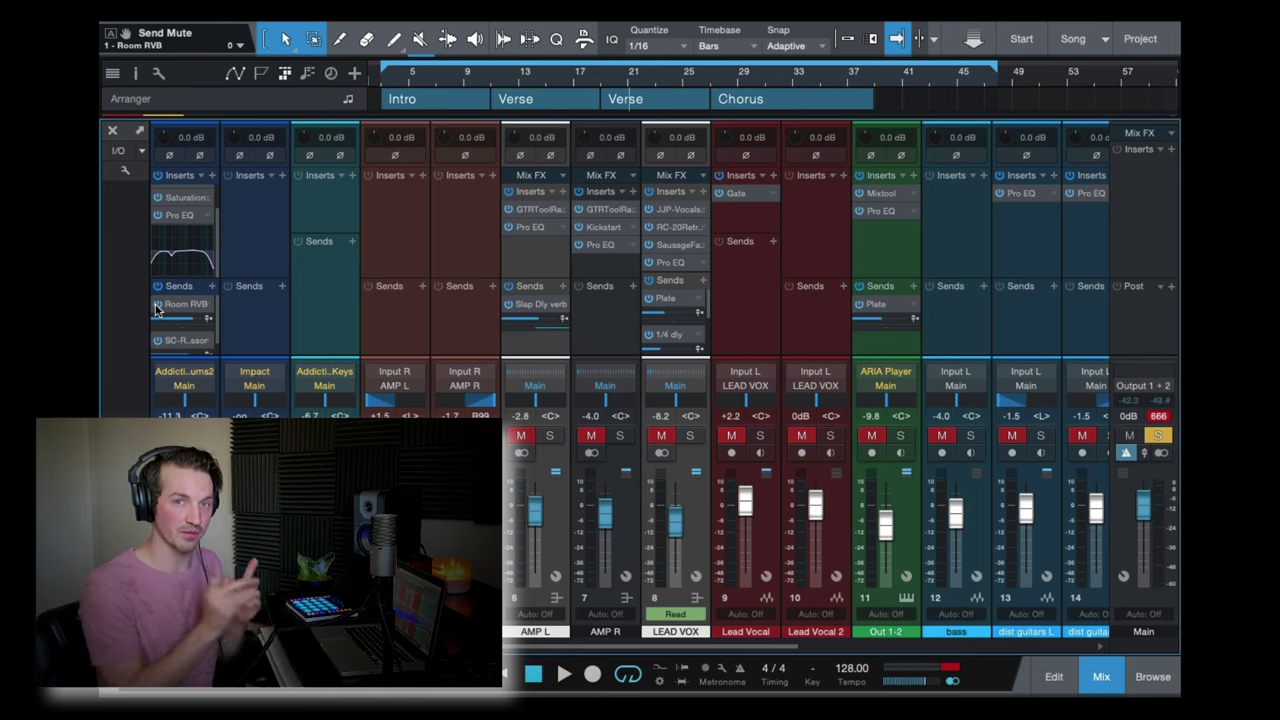
Step: Open the Compressor on the Room RVB channel and play the drums in the second Verse to watch its gain reduction
scroll(752, 279, right, 5)
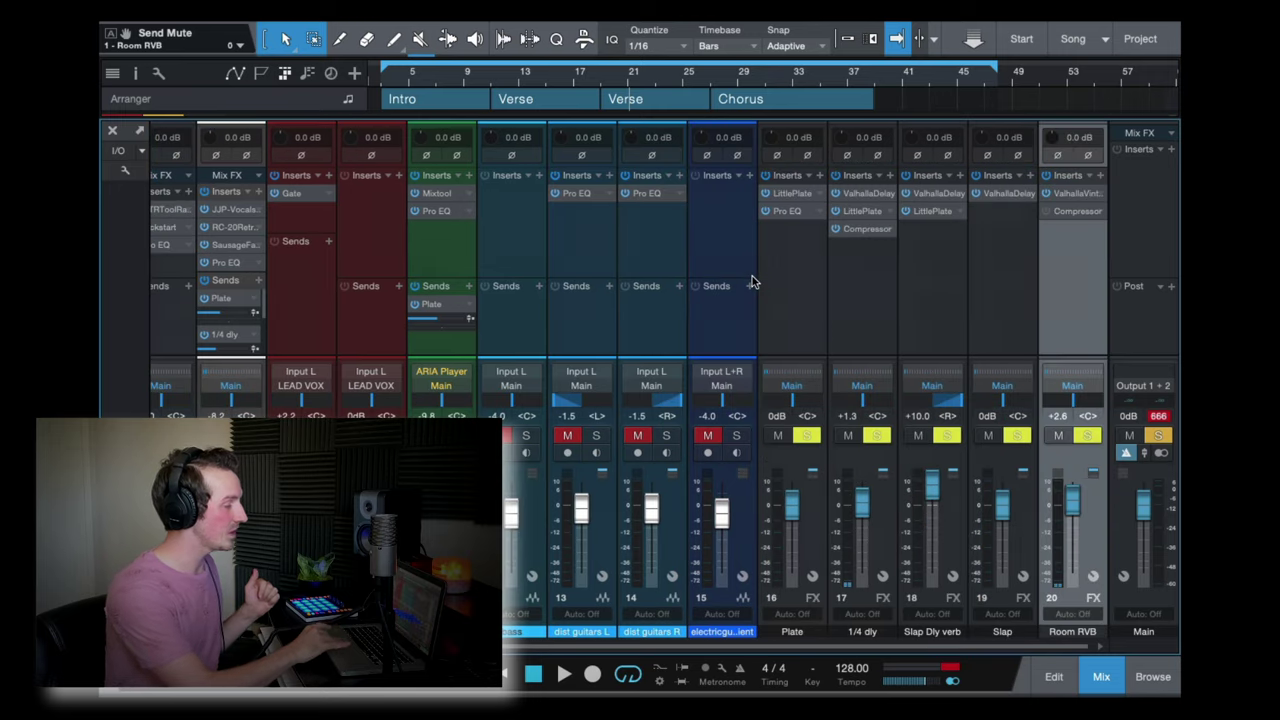
click(1067, 214)
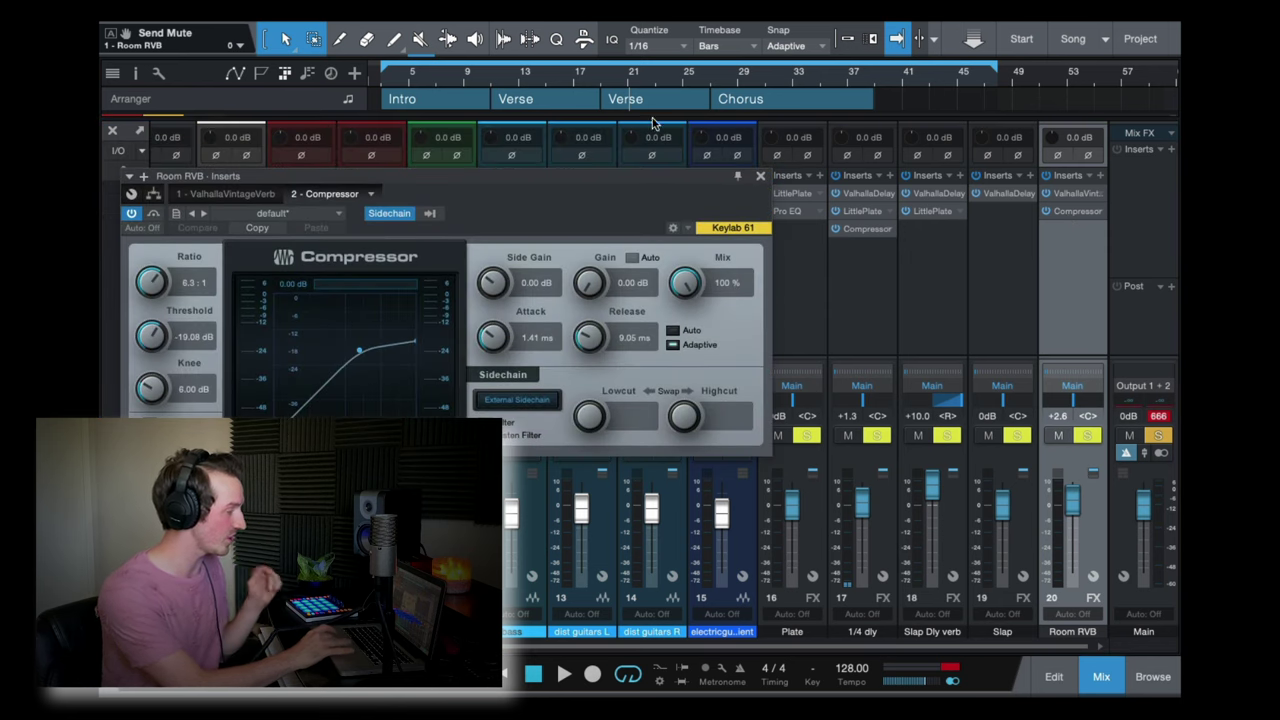
key(space)
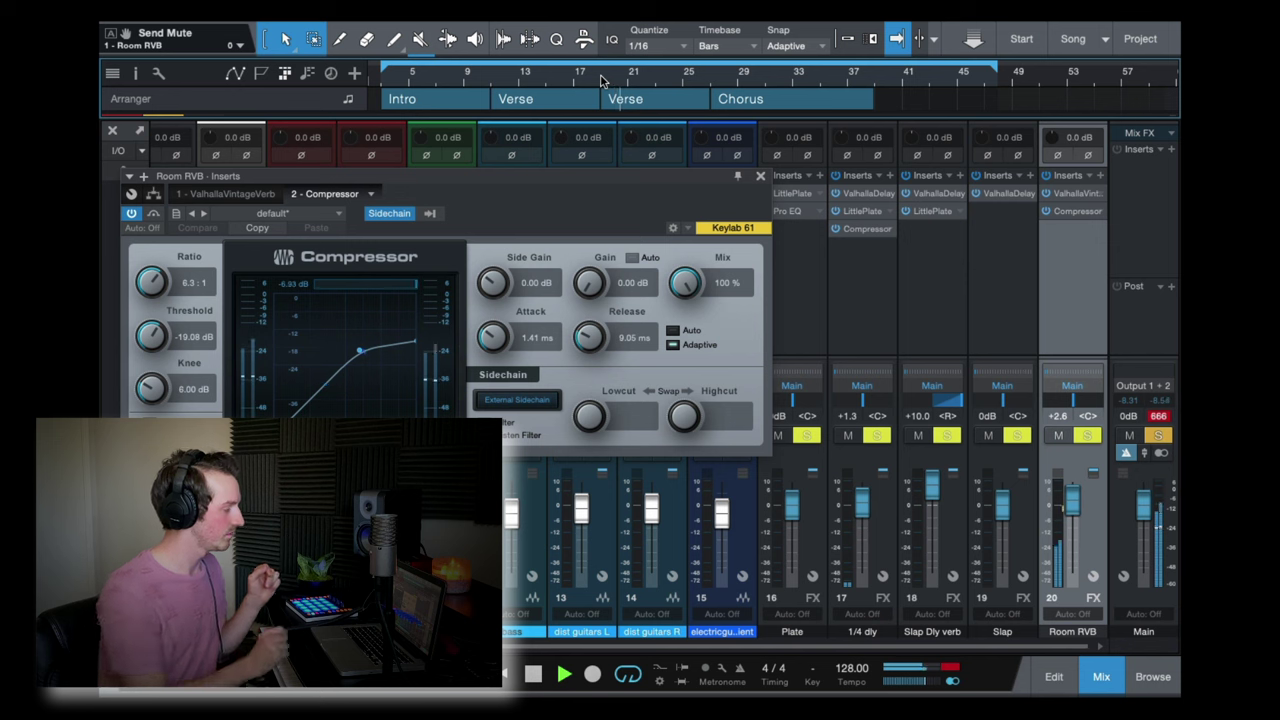
key(space)
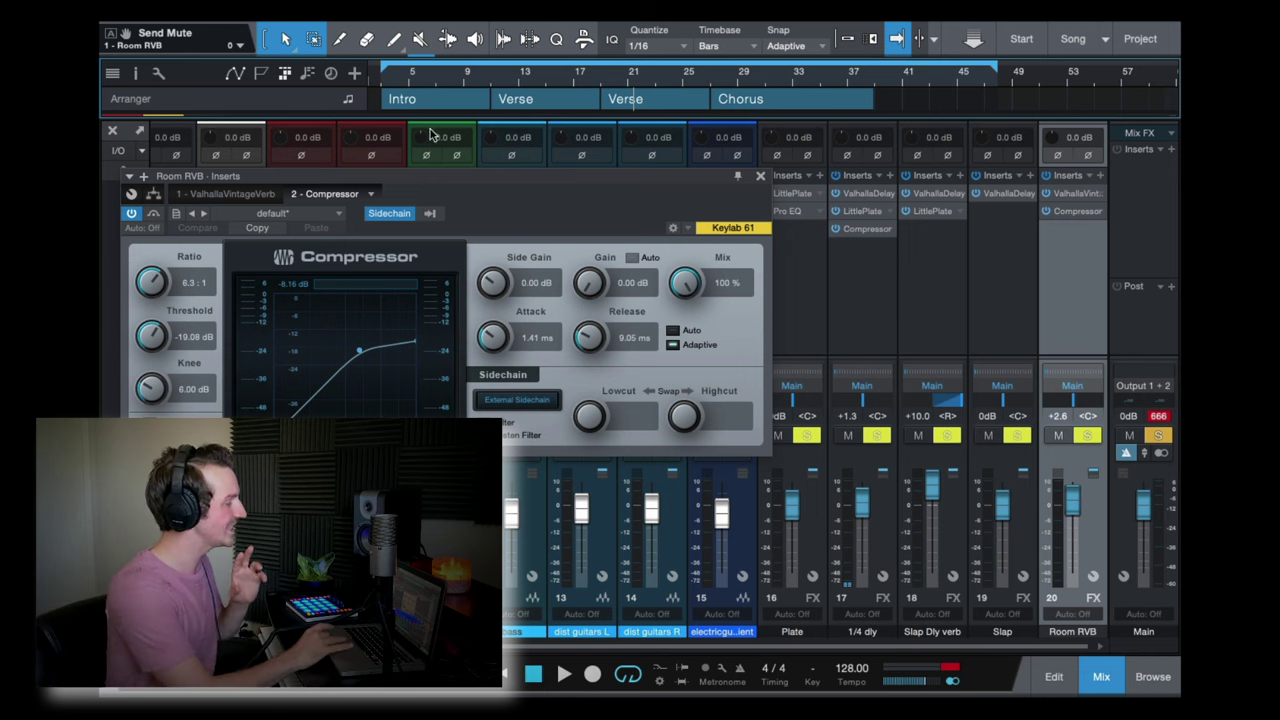
Step: Check the Compressor's sidechain source list, play the drums in the first Verse, and close the plug-in
drag(508, 190, 592, 200)
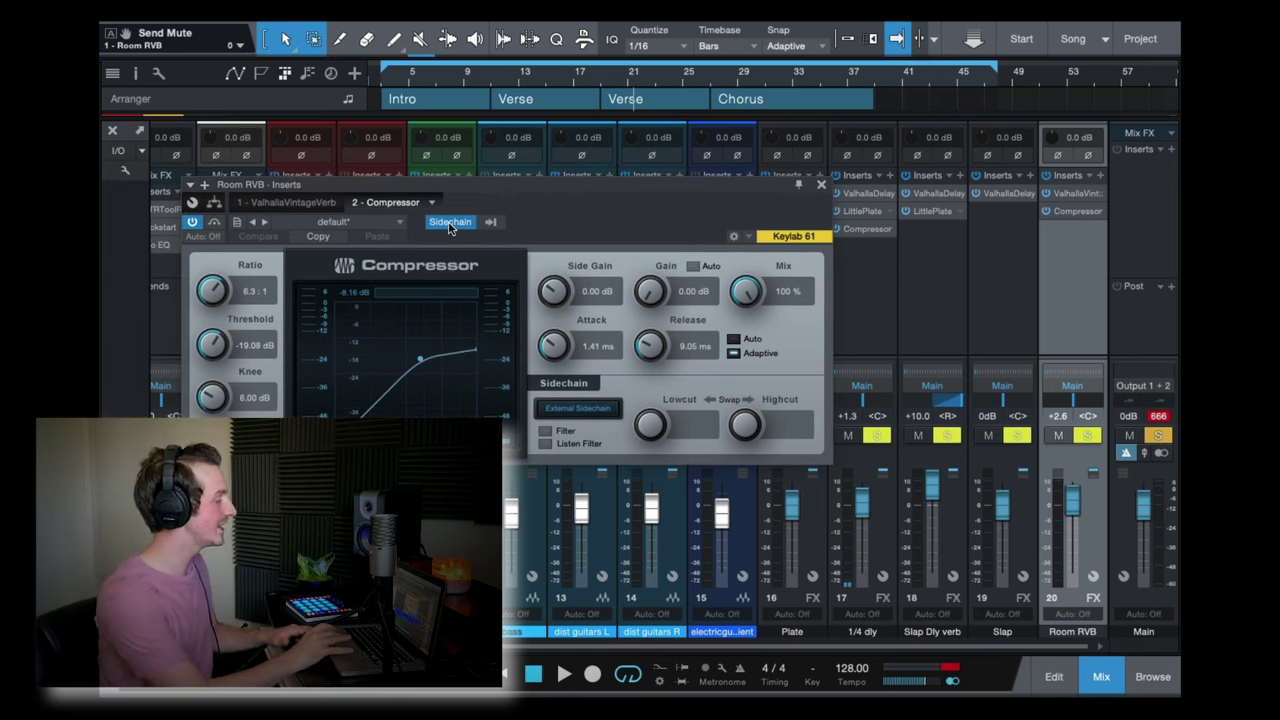
click(491, 222)
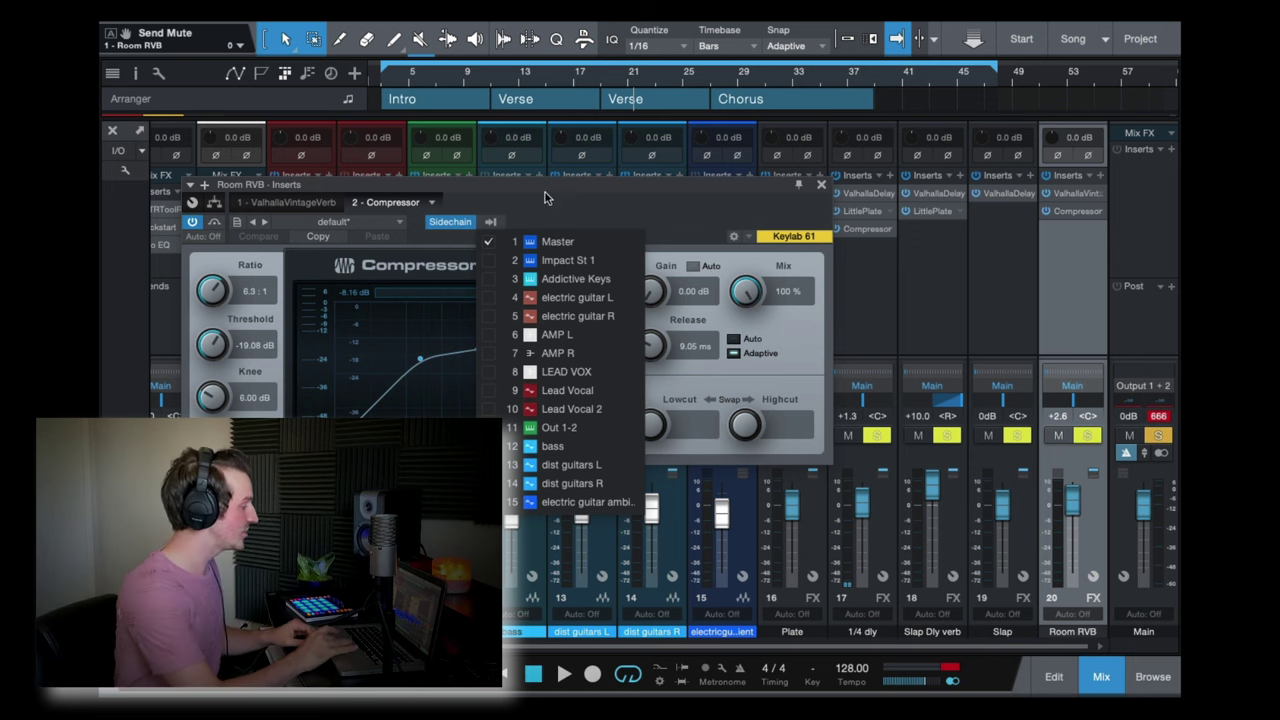
click(458, 310)
key(space)
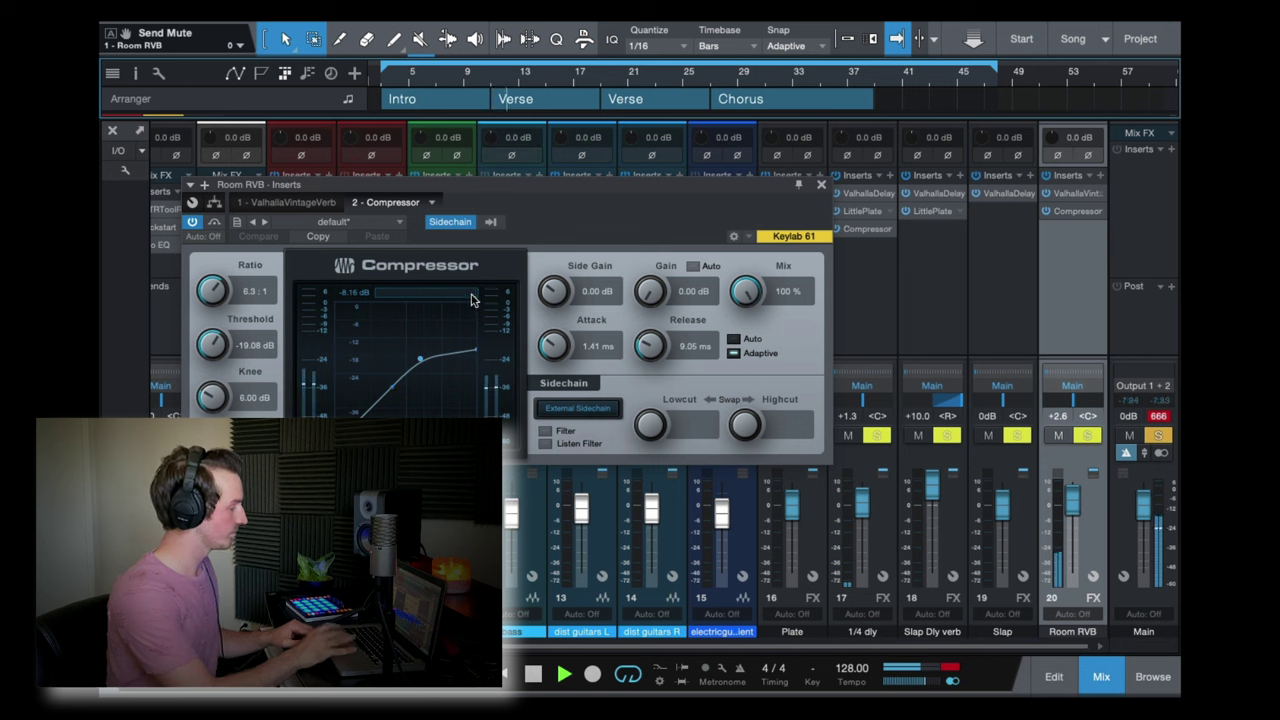
key(space)
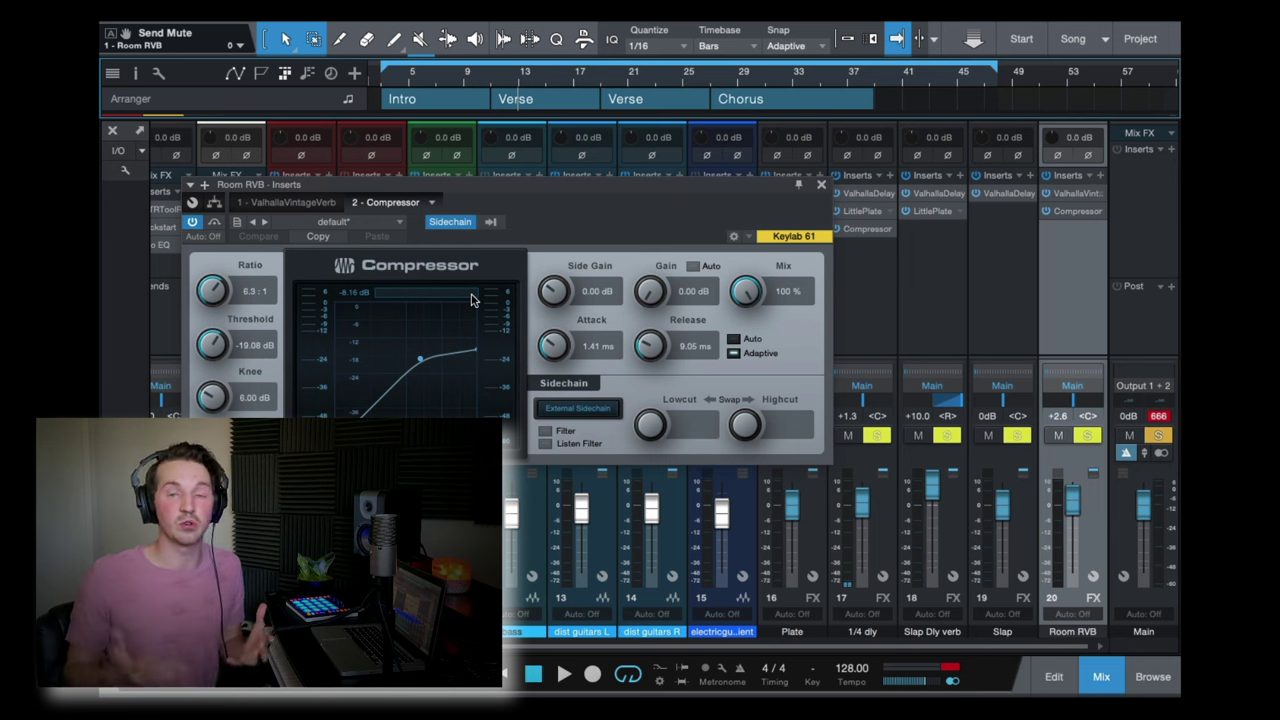
click(820, 186)
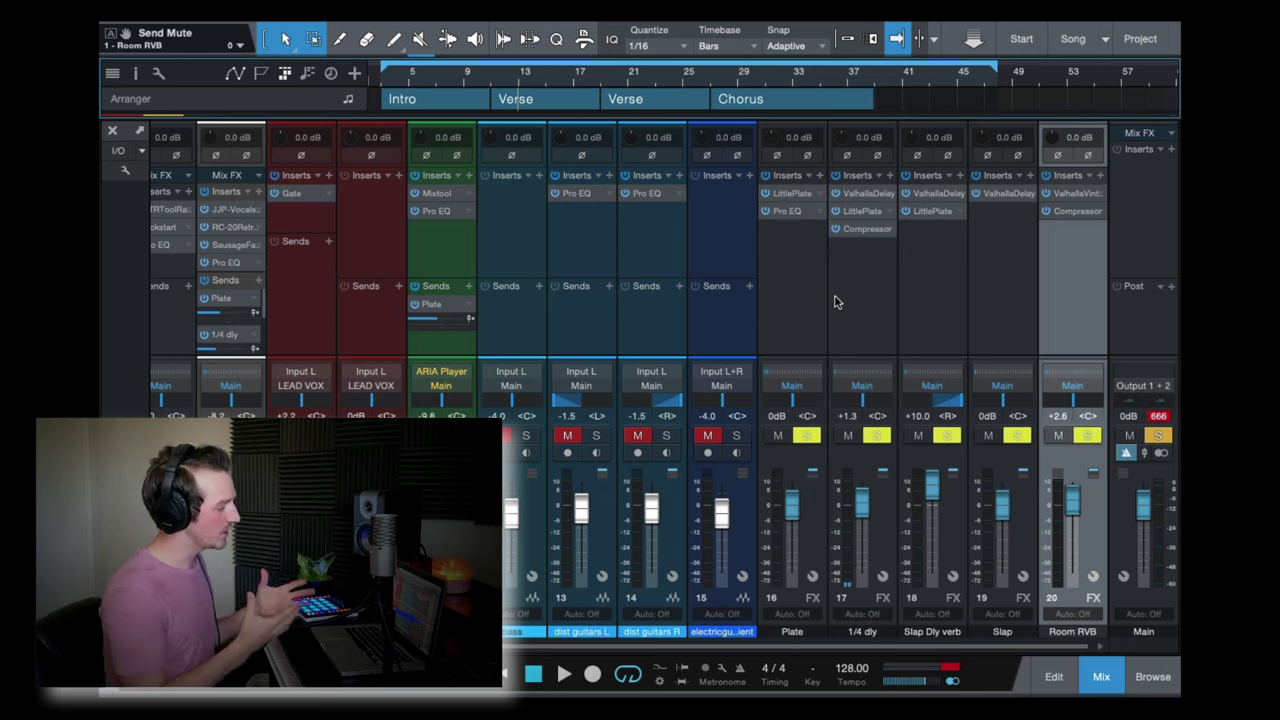
Step: Return to the drum channel and play the full mix from about bar 25 with the drums unsoloed
scroll(335, 270, left, 1)
scroll(335, 270, left, 5)
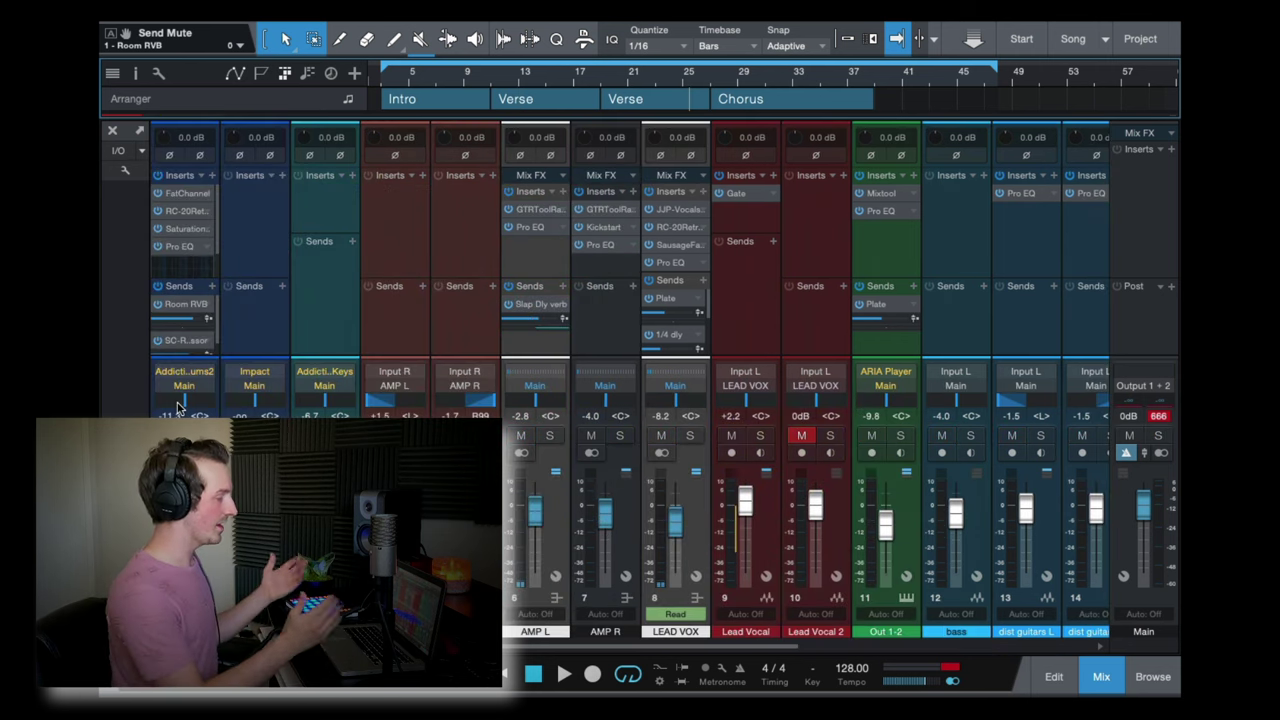
key(space)
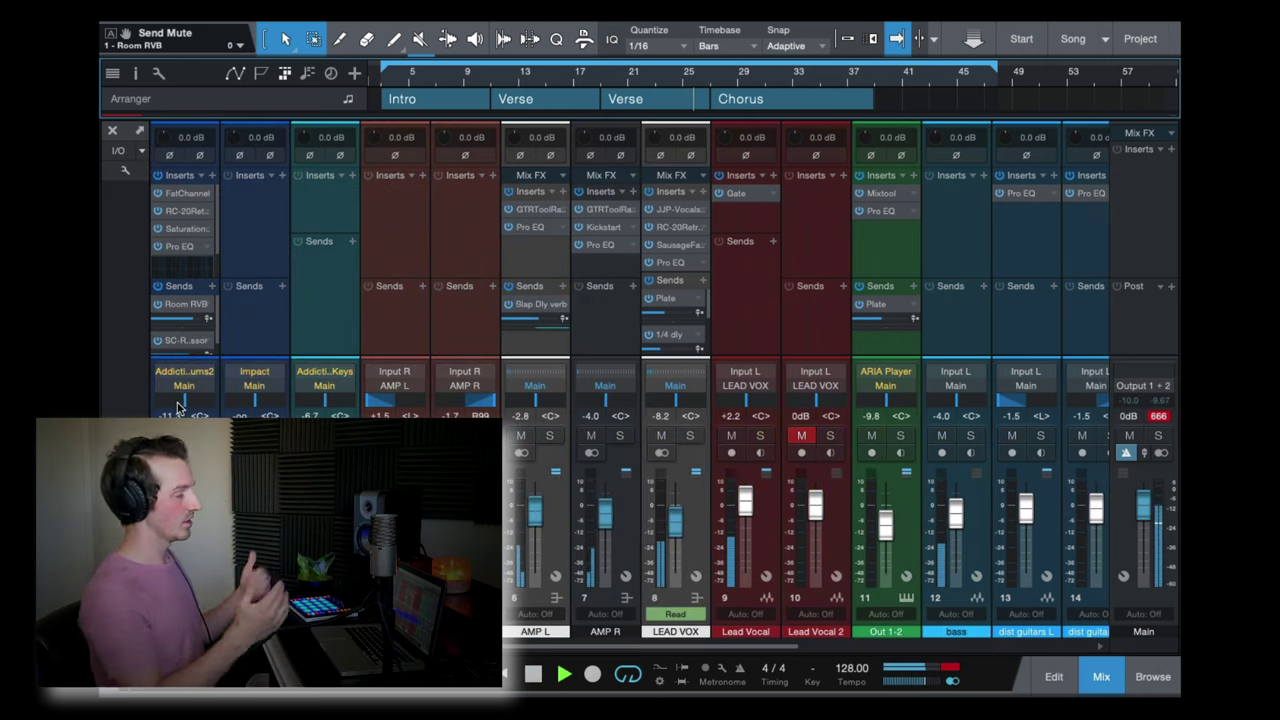